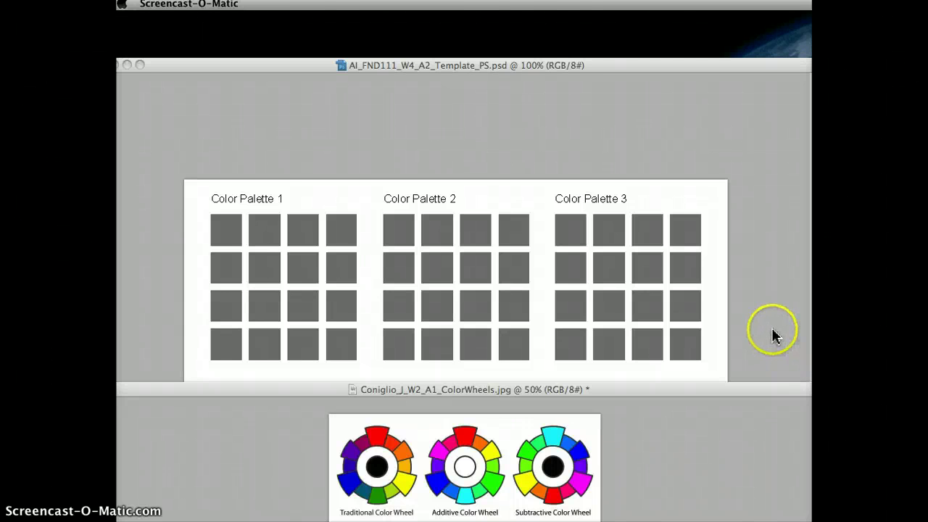
Step: Activate the palette template, then bring ColorWheels.jpg forward with its Traditional, Additive and Subtractive wheels
{"action": "left_click", "coordinate": [773, 329]}
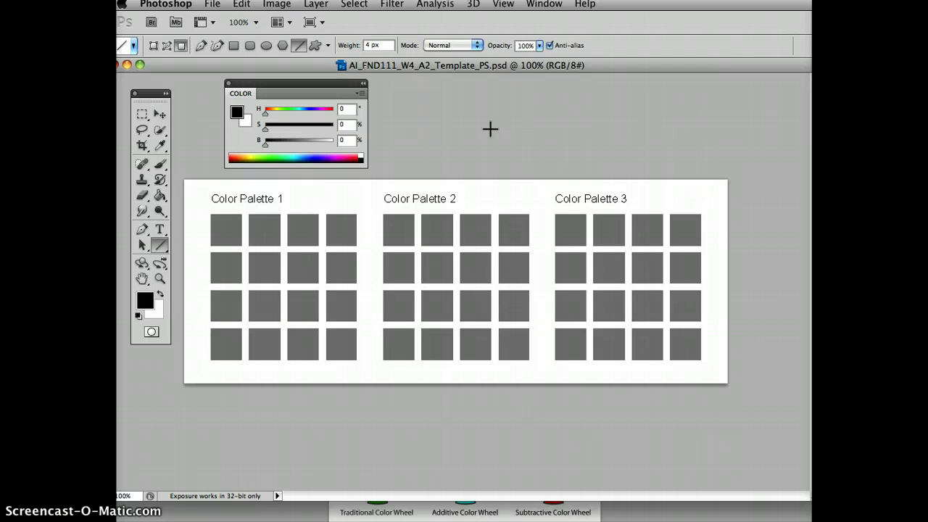
{"action": "left_click", "coordinate": [551, 396]}
{"action": "left_click", "coordinate": [297, 398]}
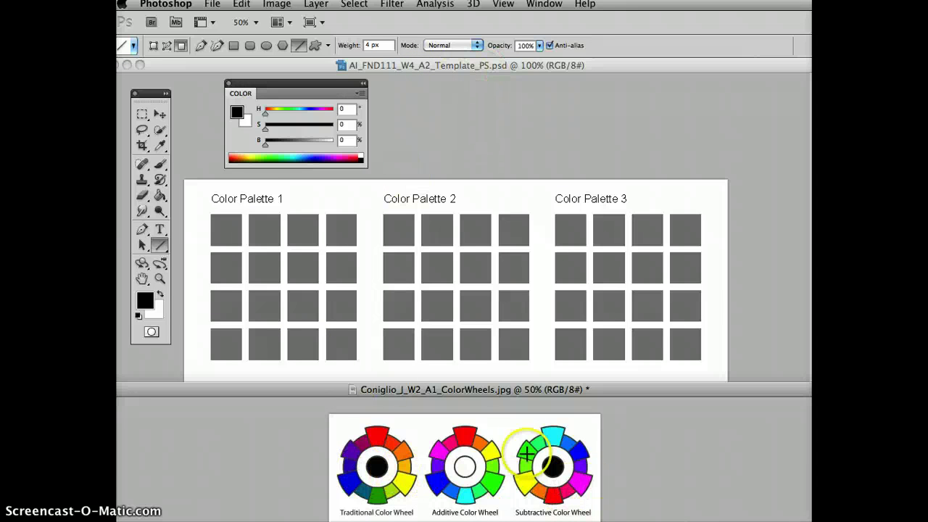
Step: With the Line Tool, draw four 4 px lines across the Additive Color Wheel's center through opposite hues
{"action": "left_click", "coordinate": [160, 247]}
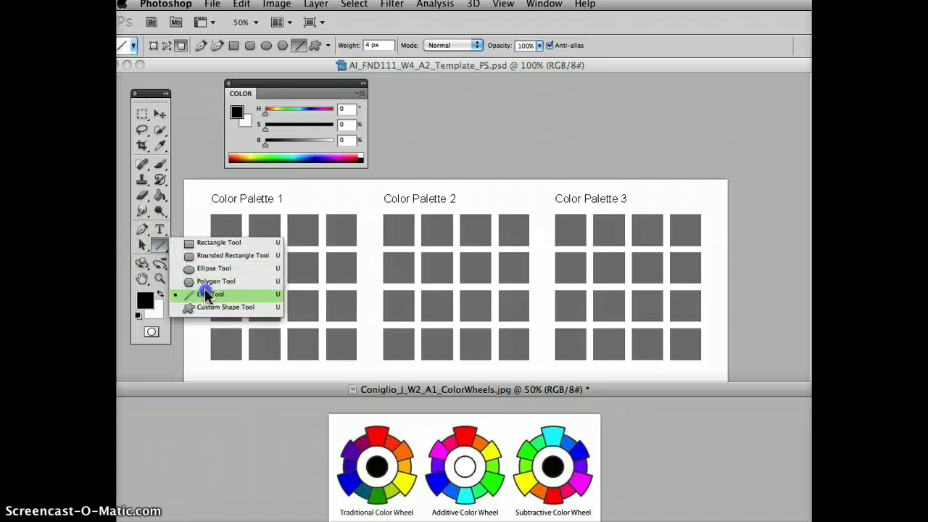
{"action": "left_click", "coordinate": [207, 295]}
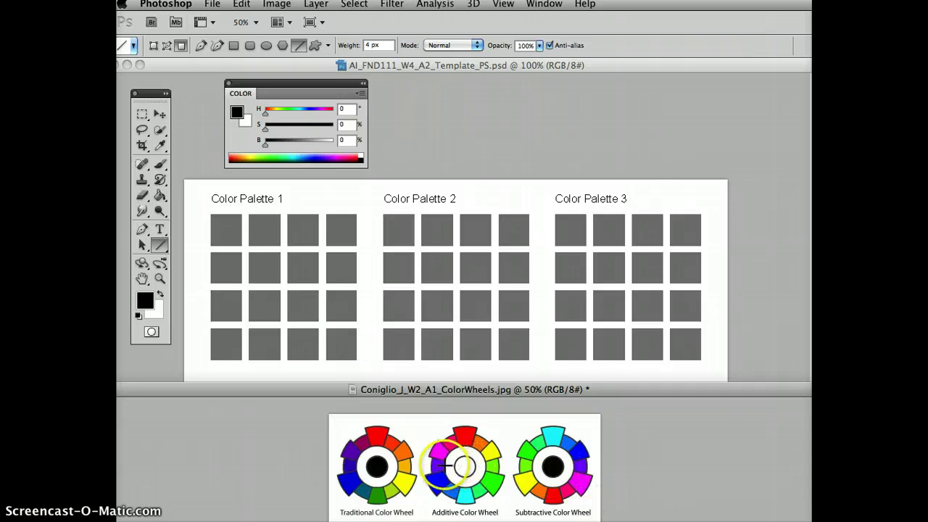
{"action": "left_click_drag", "start_coordinate": [447, 467], "coordinate": [464, 467]}
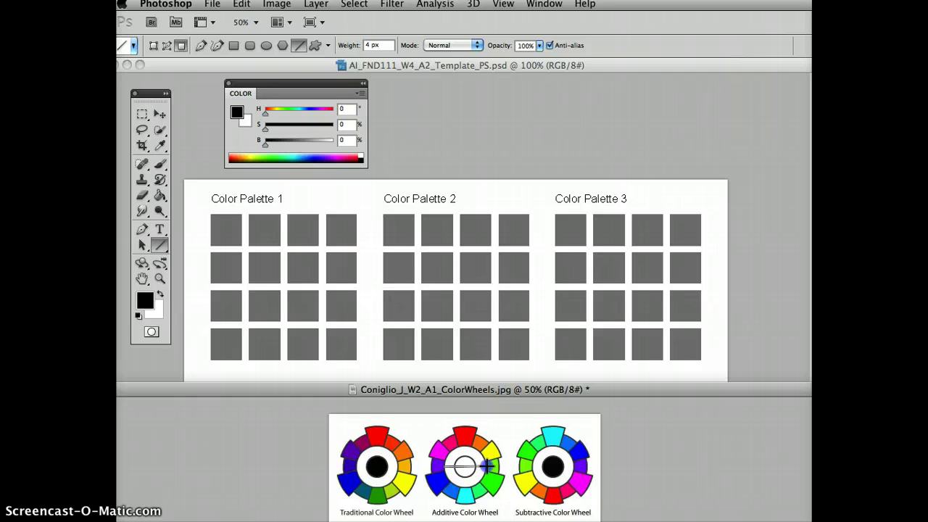
{"action": "left_click_drag", "start_coordinate": [495, 472], "coordinate": [474, 448]}
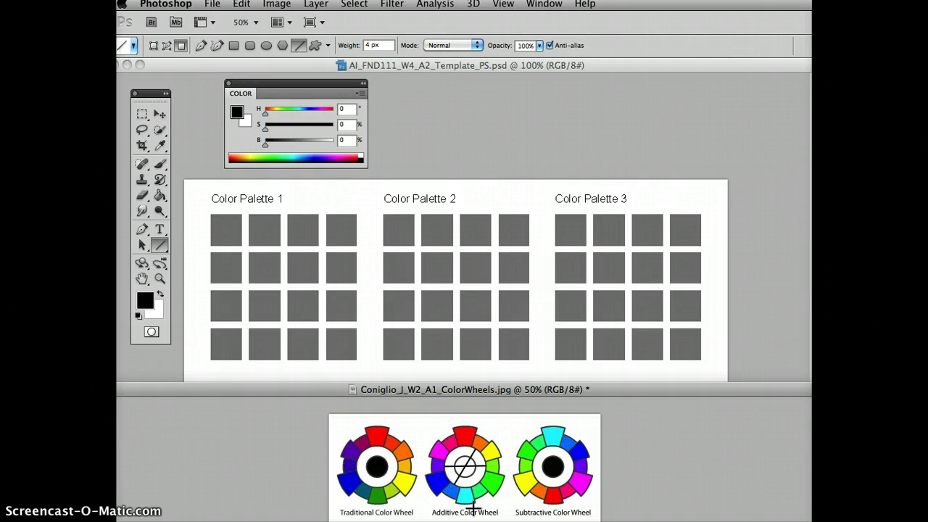
{"action": "left_click_drag", "start_coordinate": [472, 508], "coordinate": [473, 491]}
{"action": "mouse_move", "coordinate": [456, 484]}
{"action": "left_mouse_down"}
{"action": "mouse_move", "coordinate": [483, 451]}
{"action": "mouse_move", "coordinate": [465, 477]}
{"action": "mouse_move", "coordinate": [469, 464]}
{"action": "mouse_move", "coordinate": [459, 457]}
{"action": "mouse_move", "coordinate": [476, 485]}
{"action": "mouse_move", "coordinate": [464, 464]}
{"action": "mouse_move", "coordinate": [453, 481]}
{"action": "mouse_move", "coordinate": [483, 428]}
{"action": "mouse_move", "coordinate": [452, 492]}
{"action": "left_mouse_up"}
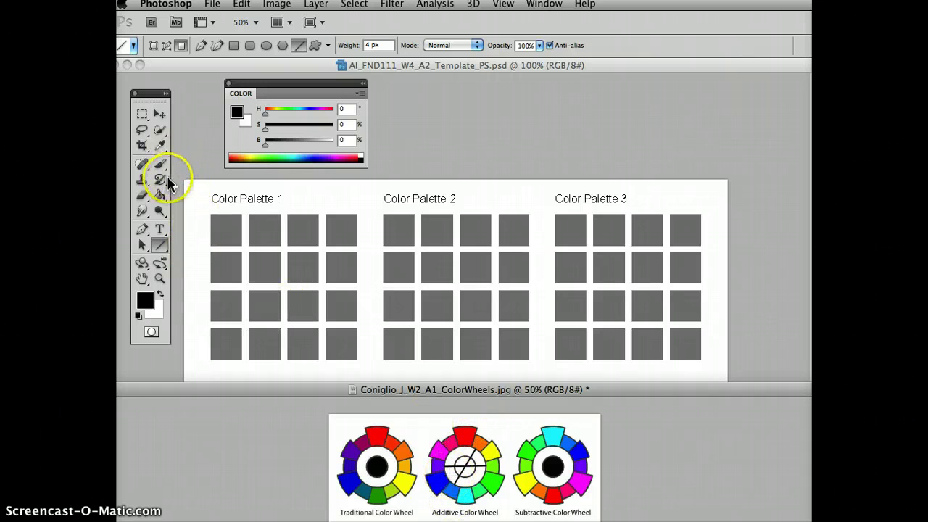
Step: Sample orange from the Additive wheel and fill Palette 1's top-left square with it
{"action": "left_click", "coordinate": [161, 146]}
{"action": "left_click", "coordinate": [362, 388]}
{"action": "left_click", "coordinate": [482, 436]}
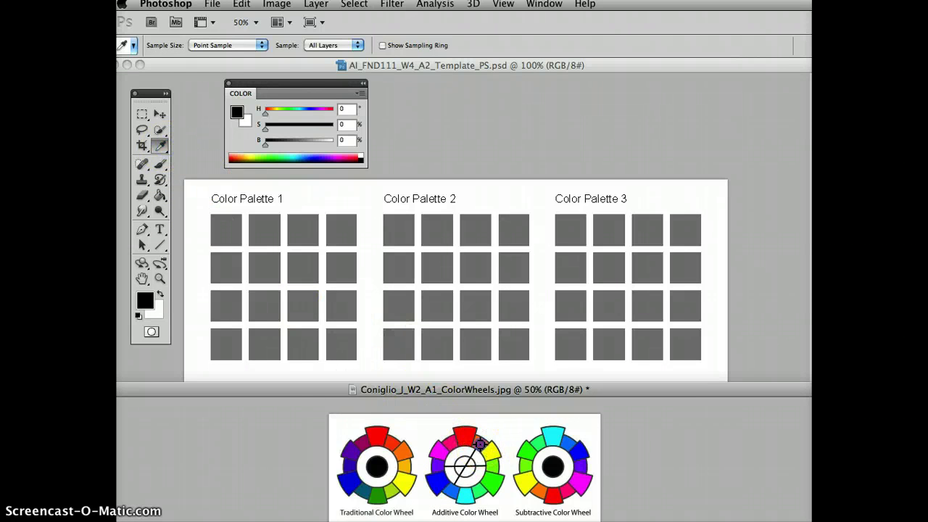
{"action": "left_click", "coordinate": [477, 439]}
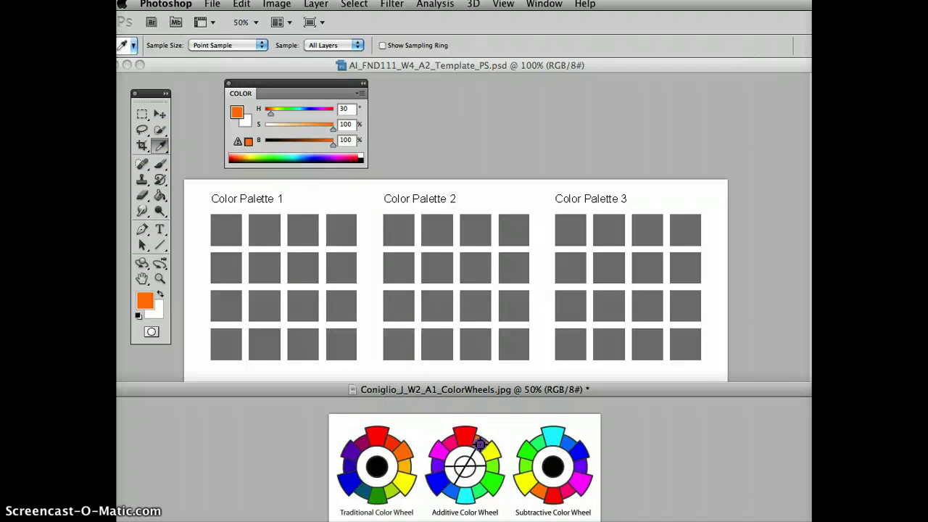
{"action": "left_click", "coordinate": [160, 145]}
{"action": "left_click", "coordinate": [184, 150]}
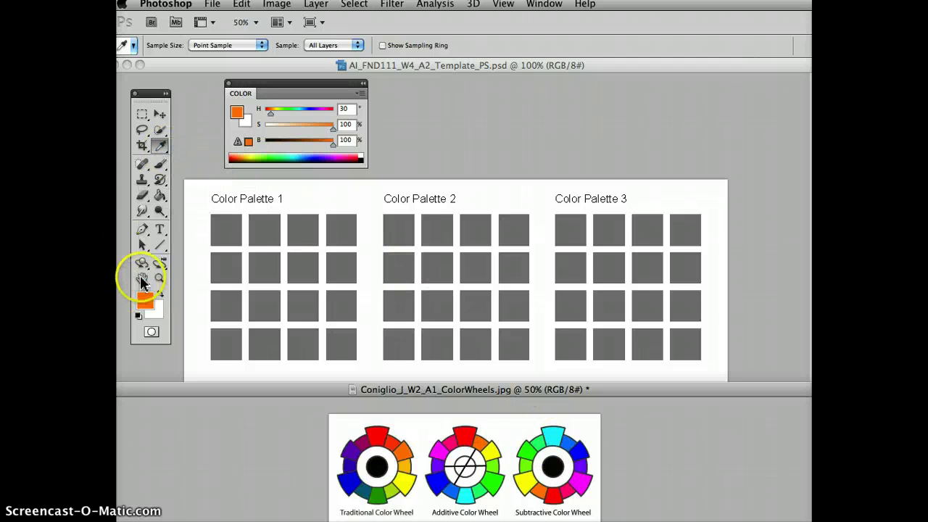
{"action": "left_click", "coordinate": [162, 201]}
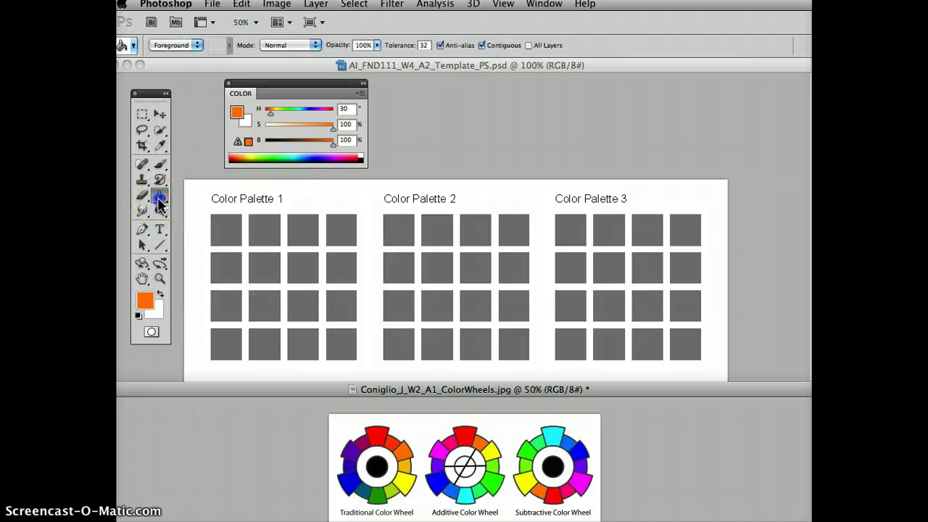
{"action": "left_click", "coordinate": [222, 228]}
{"action": "left_click", "coordinate": [222, 228]}
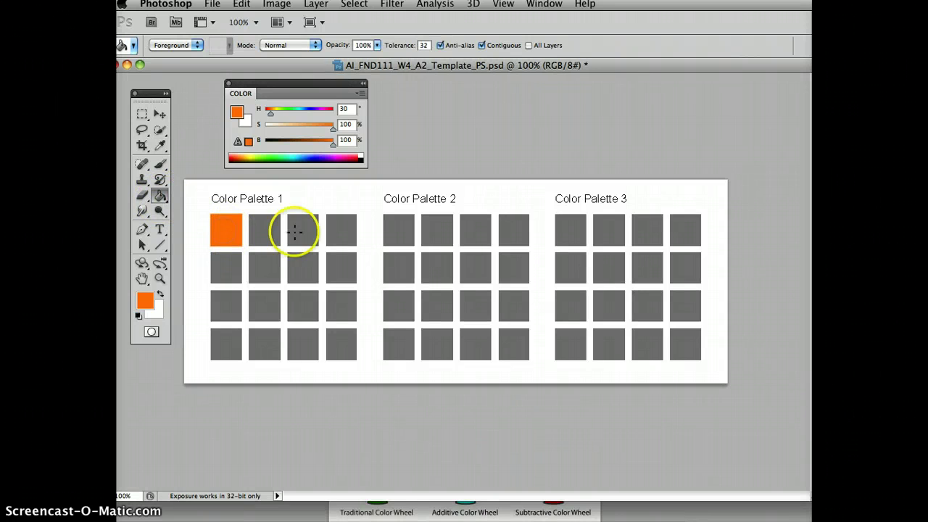
Step: Sample green from the wheel, fill Palette 1's bottom-left square, then sample a light grey
{"action": "left_click", "coordinate": [725, 500]}
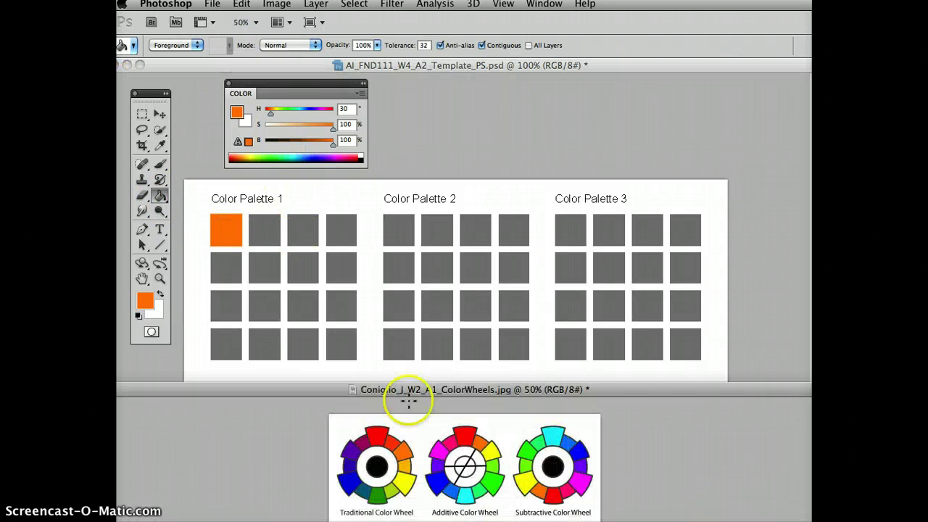
{"action": "left_click", "coordinate": [160, 145]}
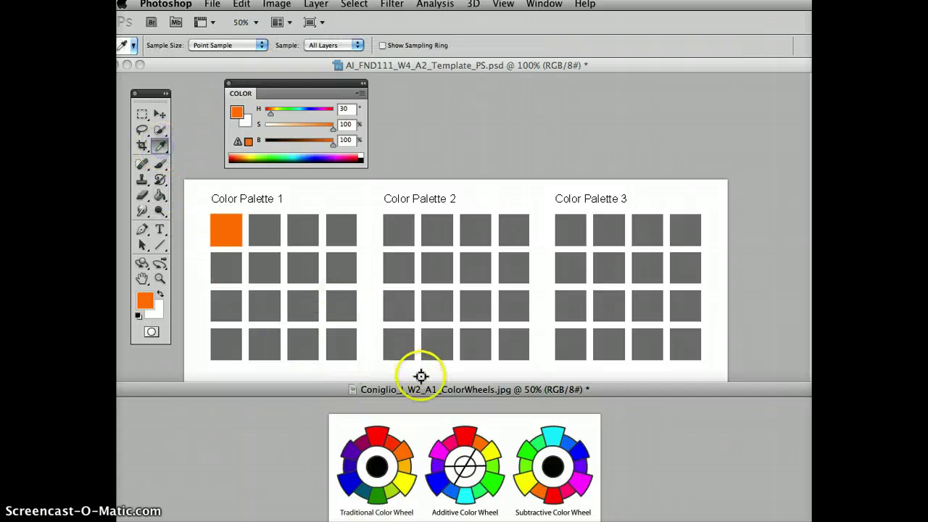
{"action": "left_click", "coordinate": [490, 470]}
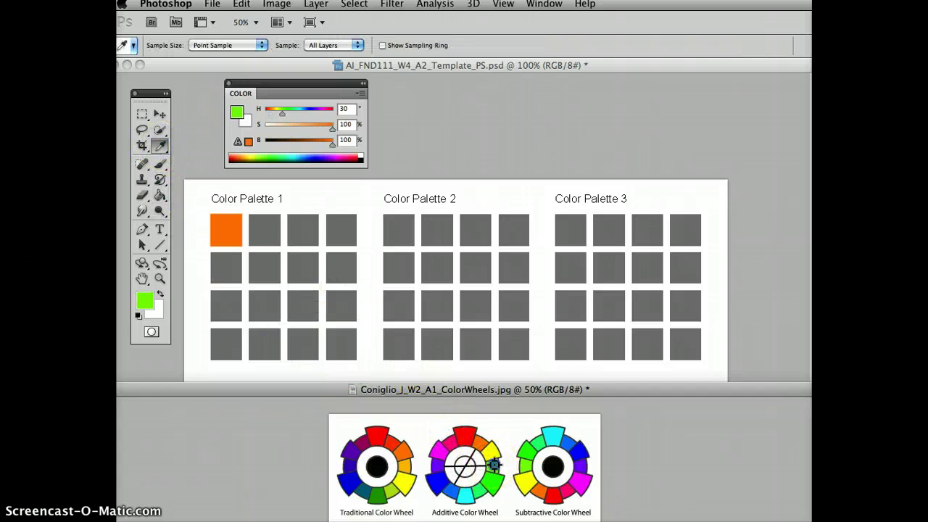
{"action": "left_click", "coordinate": [158, 196]}
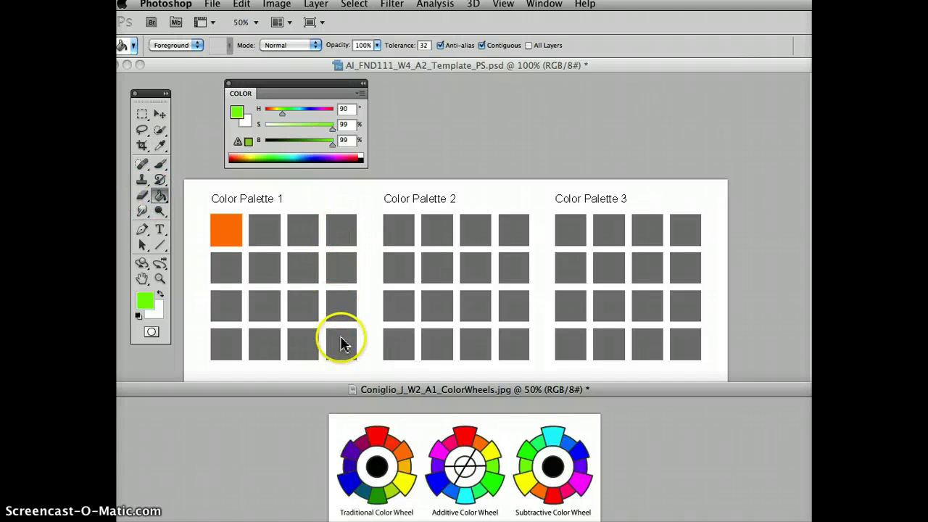
{"action": "left_click", "coordinate": [226, 341]}
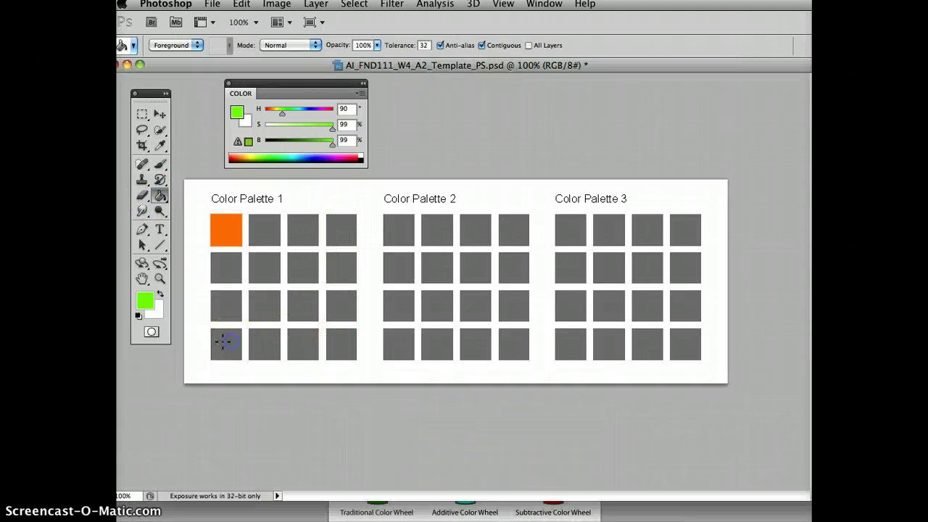
{"action": "left_click", "coordinate": [161, 144]}
{"action": "left_click", "coordinate": [717, 500]}
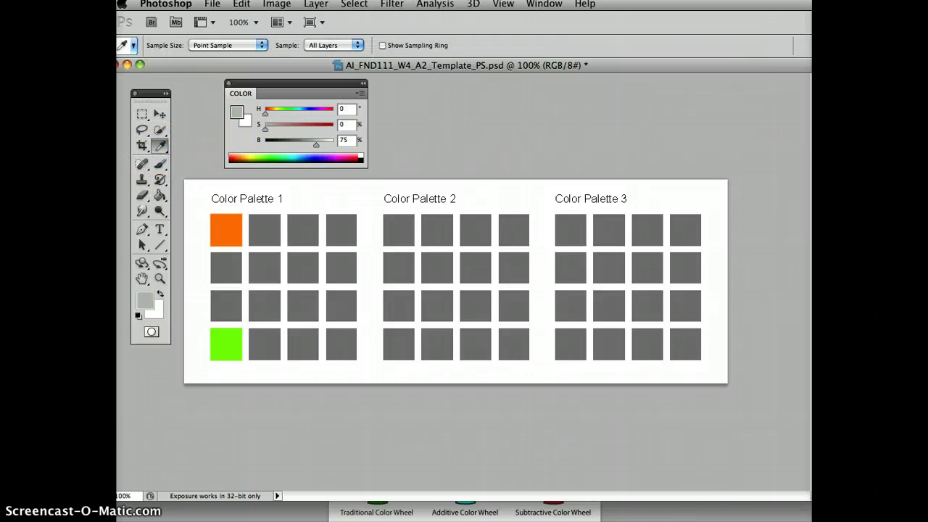
{"action": "left_click", "coordinate": [141, 245]}
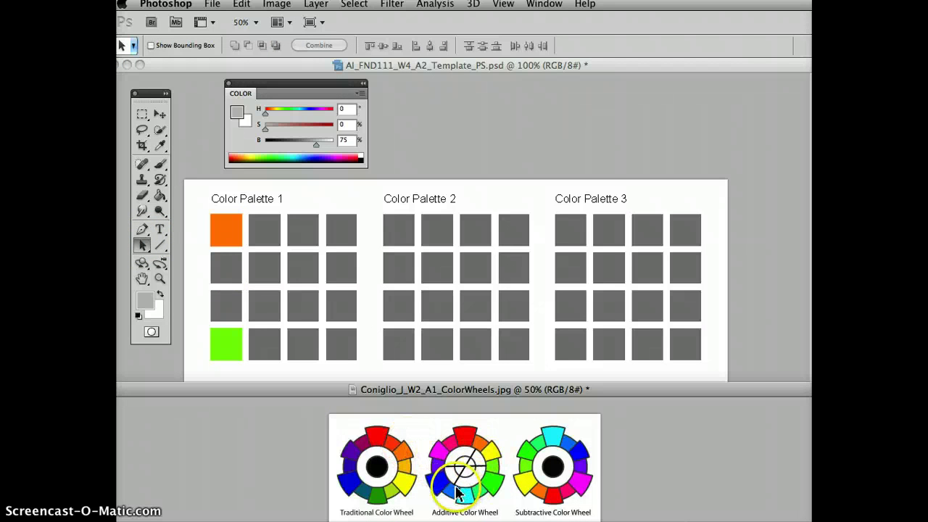
Step: Undo a stray light grey fill, then fill Palette 1's top-right square with blue sampled from the wheel
{"action": "left_click", "coordinate": [158, 193]}
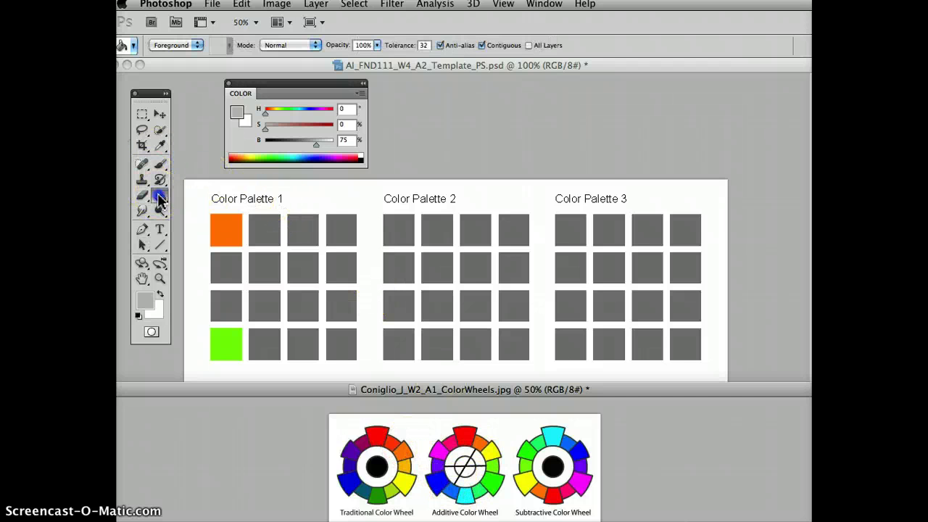
{"action": "left_click", "coordinate": [334, 222]}
{"action": "left_click", "coordinate": [342, 226]}
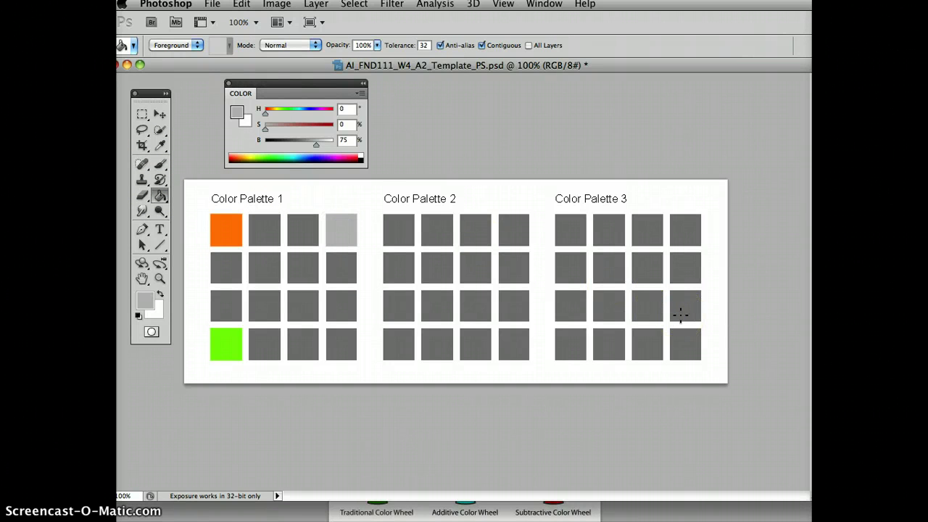
{"action": "key", "text": "super+z"}
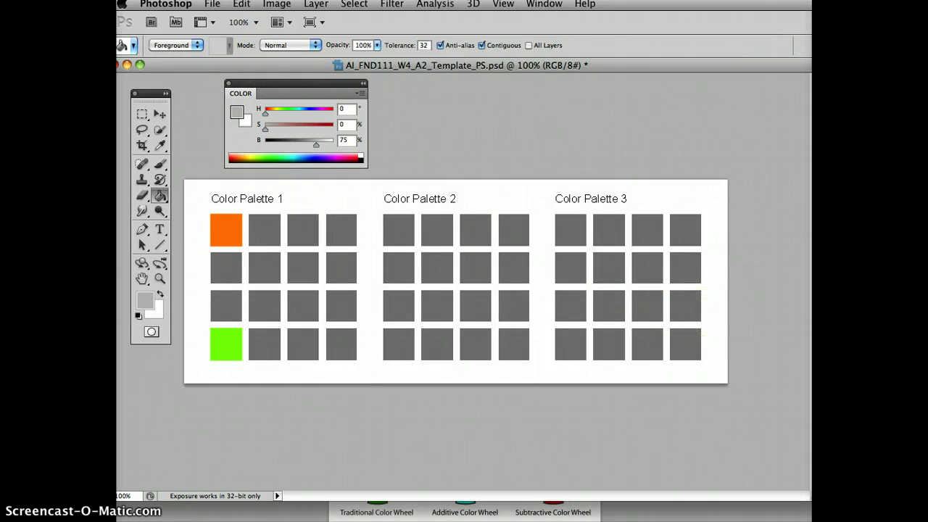
{"action": "left_click", "coordinate": [468, 508]}
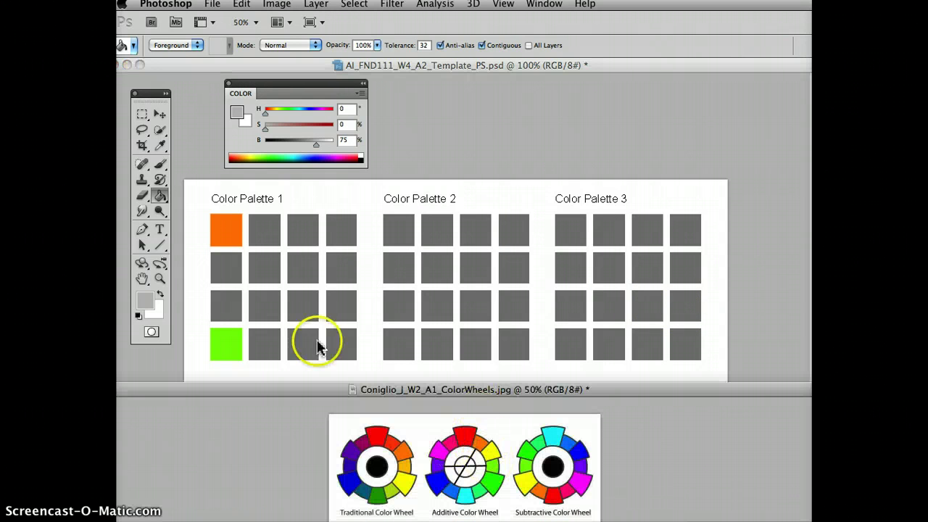
{"action": "left_click", "coordinate": [159, 144]}
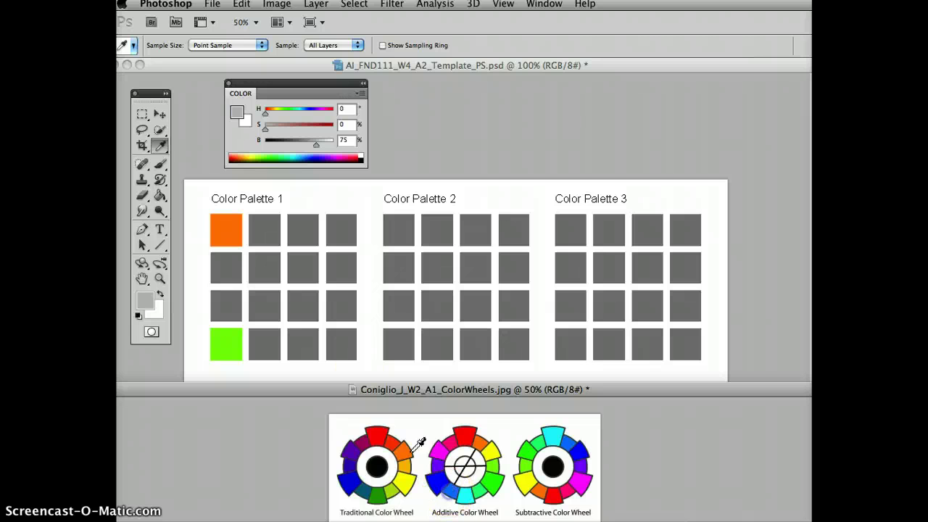
{"action": "left_click", "coordinate": [444, 490]}
{"action": "left_click", "coordinate": [160, 196]}
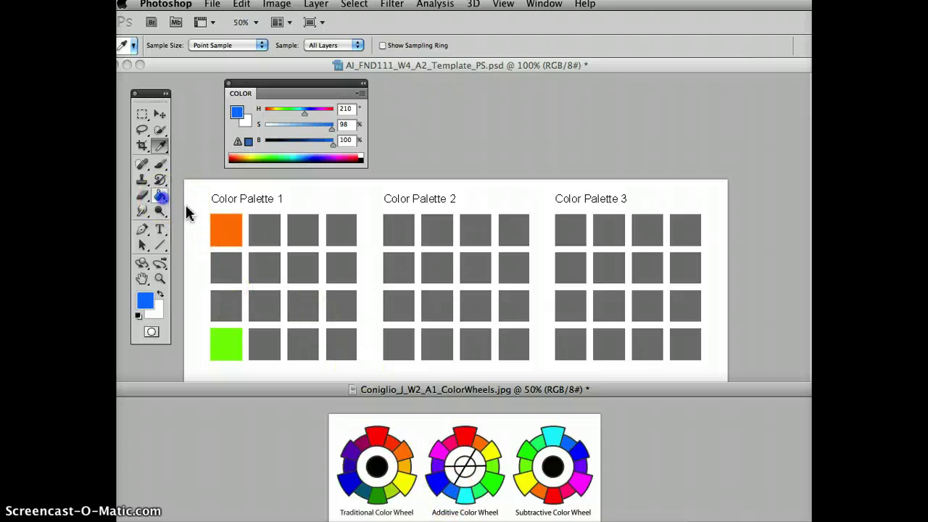
{"action": "left_click", "coordinate": [337, 229]}
{"action": "left_click", "coordinate": [337, 229]}
Step: Sample violet from the Additive wheel and fill Palette 1's bottom-right square with it
{"action": "left_click", "coordinate": [750, 321]}
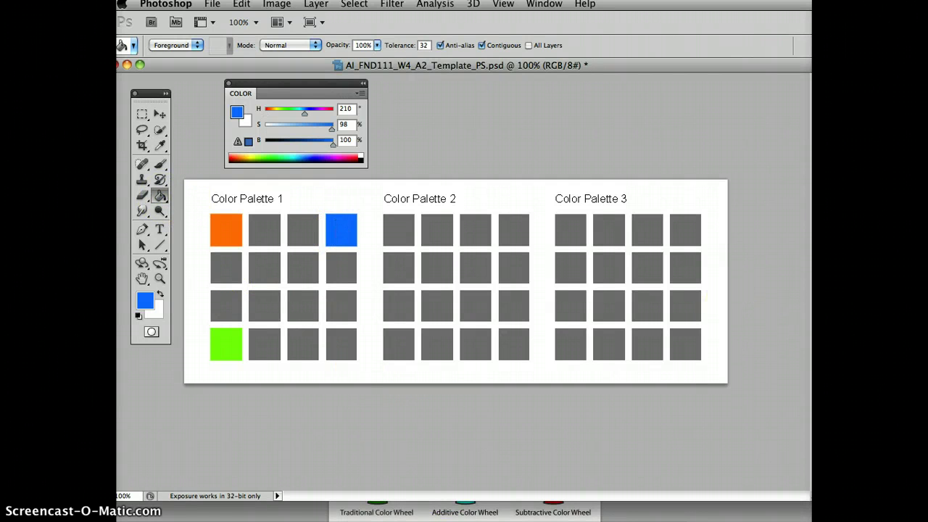
{"action": "key", "text": "ctrl+Tab"}
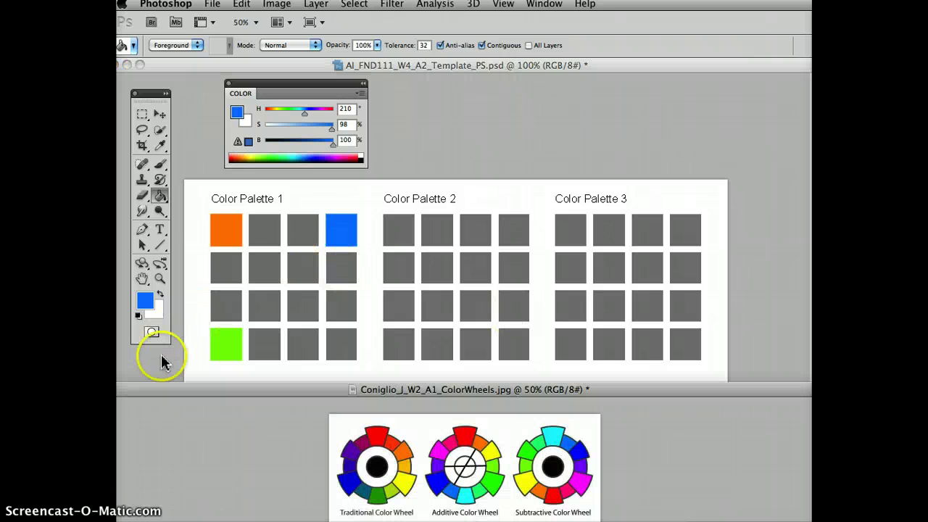
{"action": "left_click", "coordinate": [161, 145]}
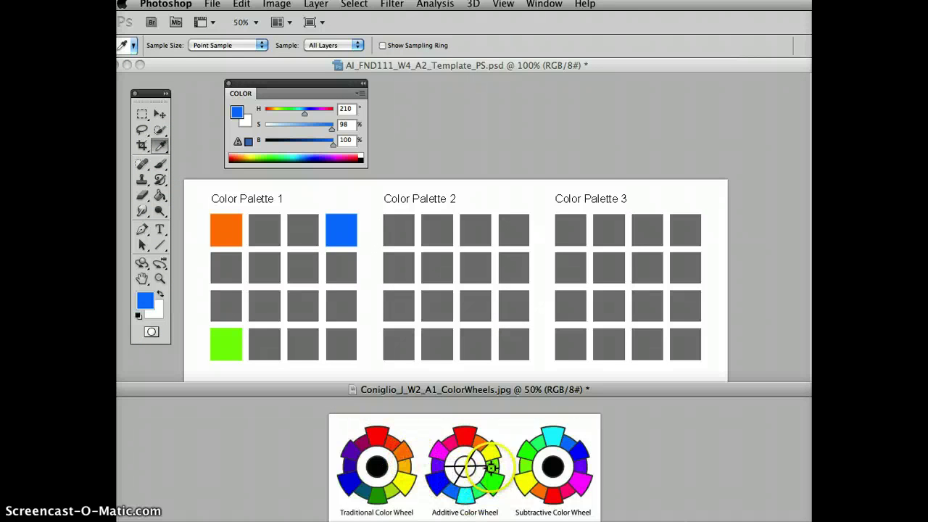
{"action": "left_click", "coordinate": [439, 468]}
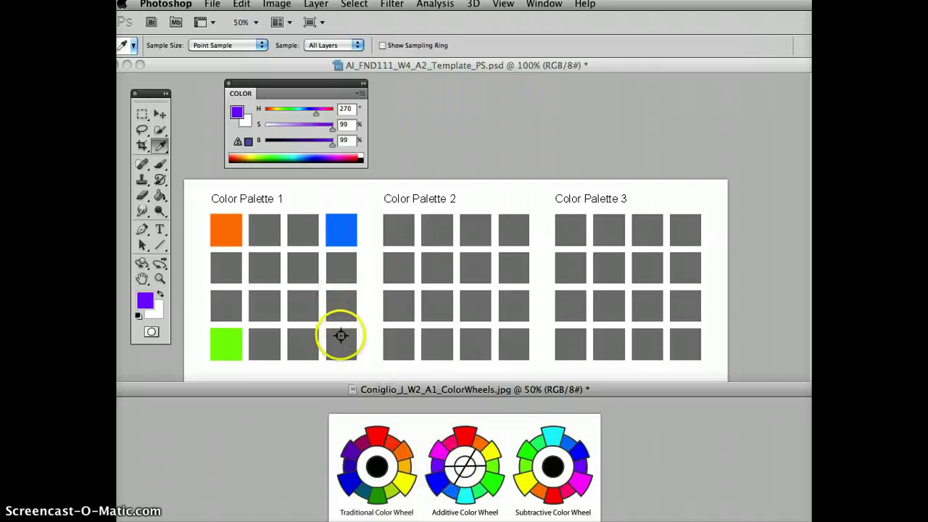
{"action": "left_click", "coordinate": [160, 195]}
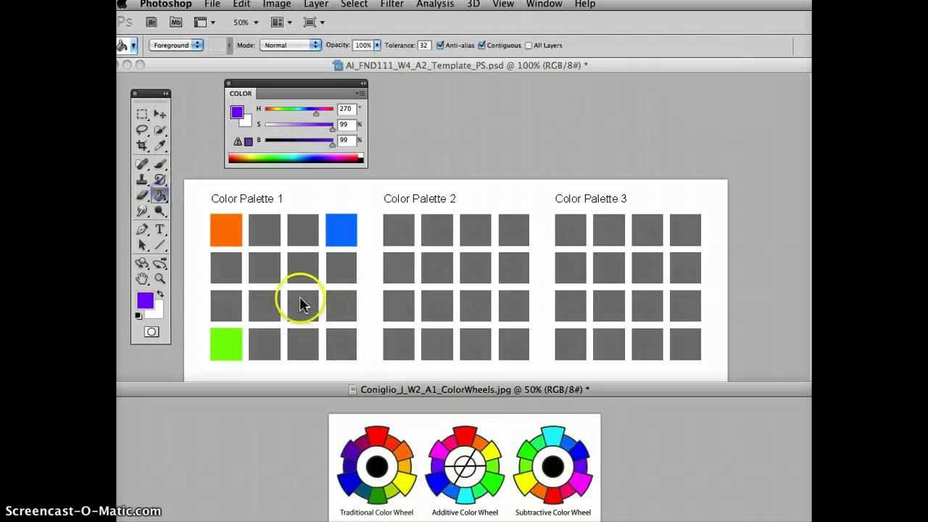
{"action": "left_click", "coordinate": [319, 319]}
{"action": "left_click", "coordinate": [339, 341]}
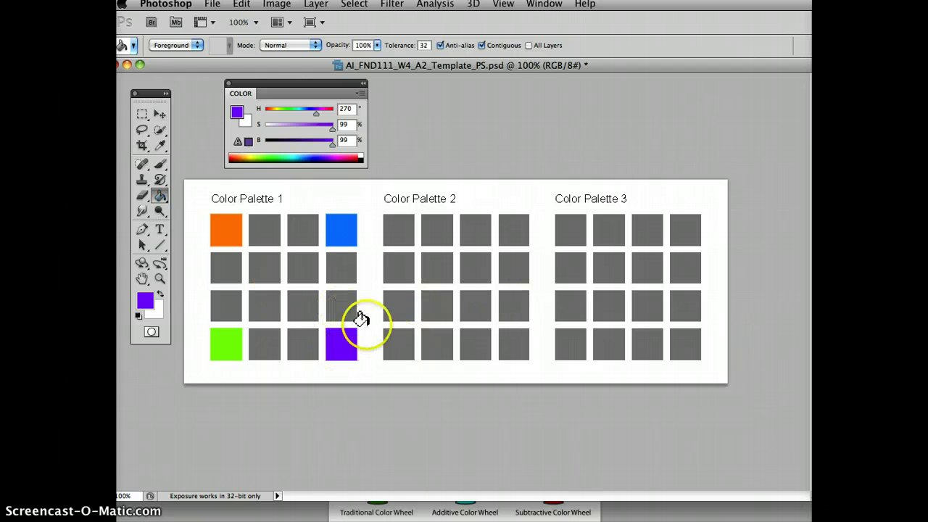
{"action": "key", "text": "ctrl+Tab"}
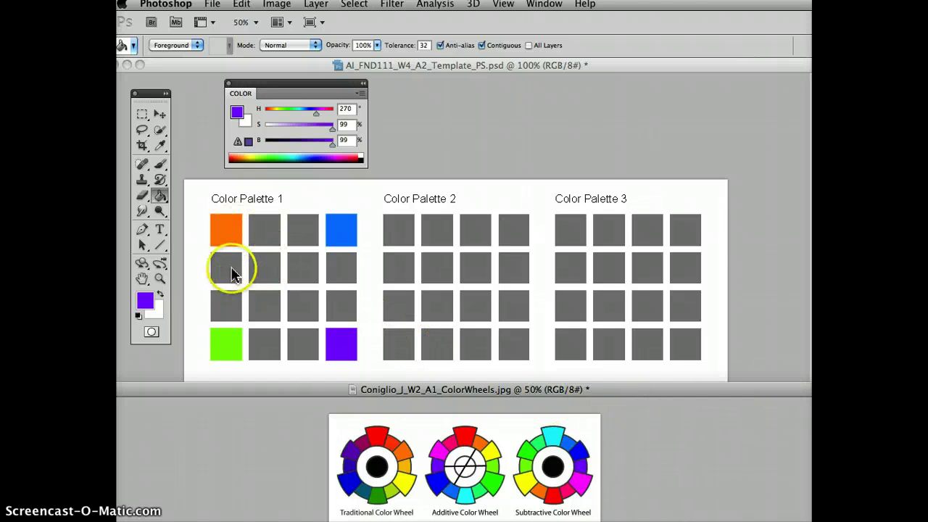
Step: Sample the orange, drop its brightness to 50, and fill the square below orange dark brown
{"action": "left_click", "coordinate": [160, 146]}
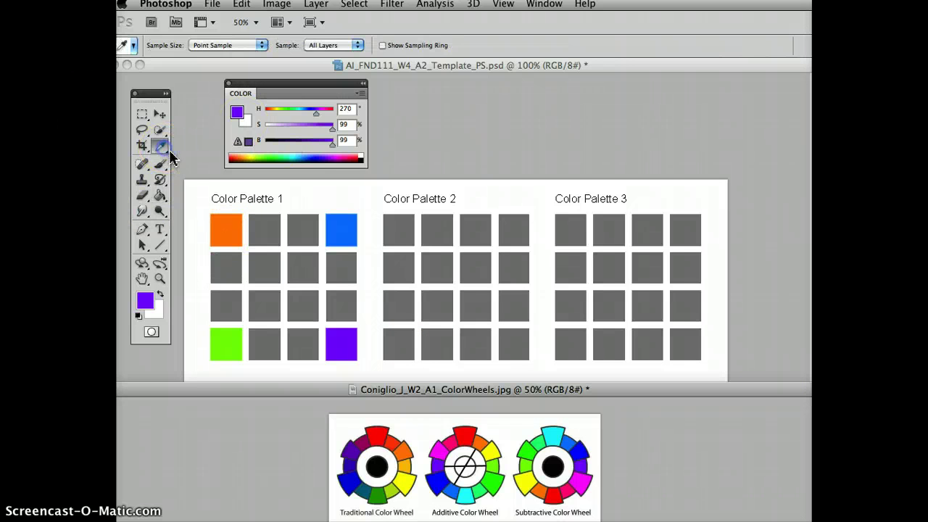
{"action": "left_click", "coordinate": [223, 265]}
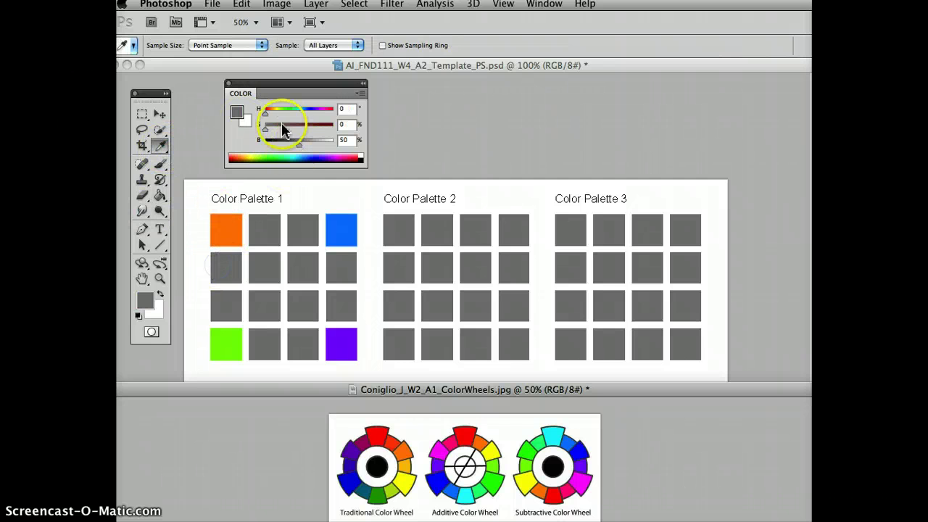
{"action": "left_click", "coordinate": [224, 232]}
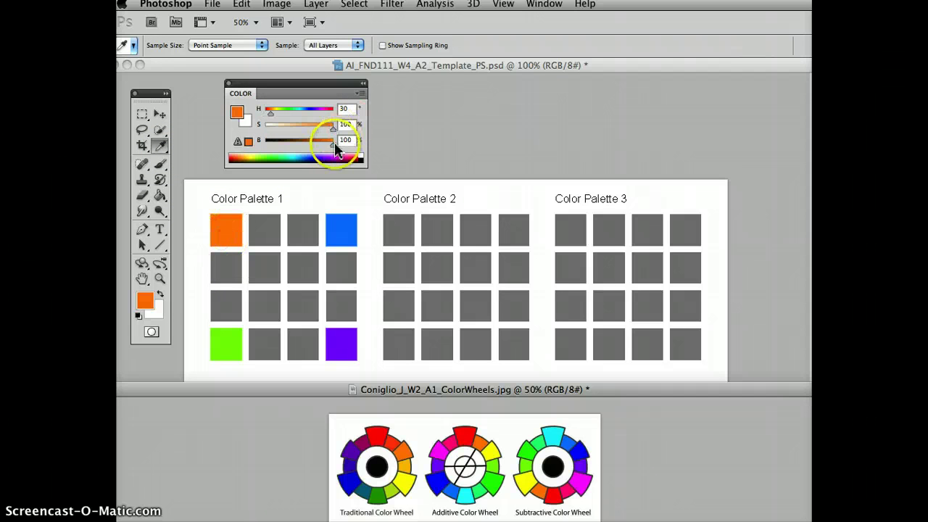
{"action": "left_click_drag", "start_coordinate": [332, 144], "coordinate": [295, 146]}
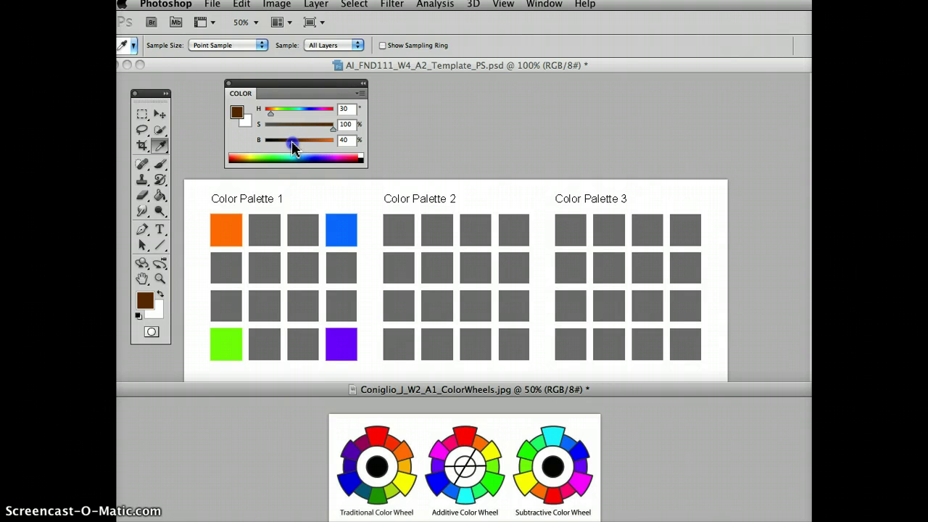
{"action": "left_click_drag", "start_coordinate": [292, 143], "coordinate": [300, 143]}
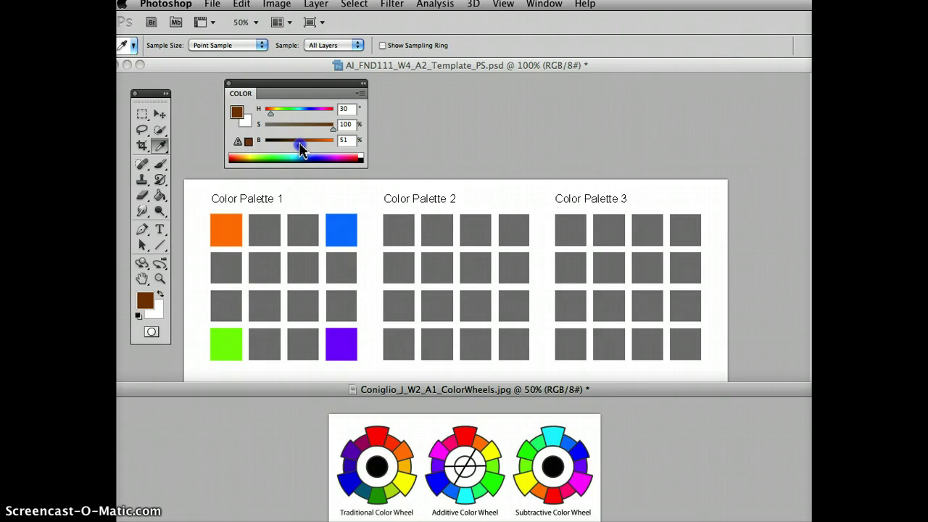
{"action": "left_click", "coordinate": [160, 195]}
{"action": "left_click", "coordinate": [230, 250]}
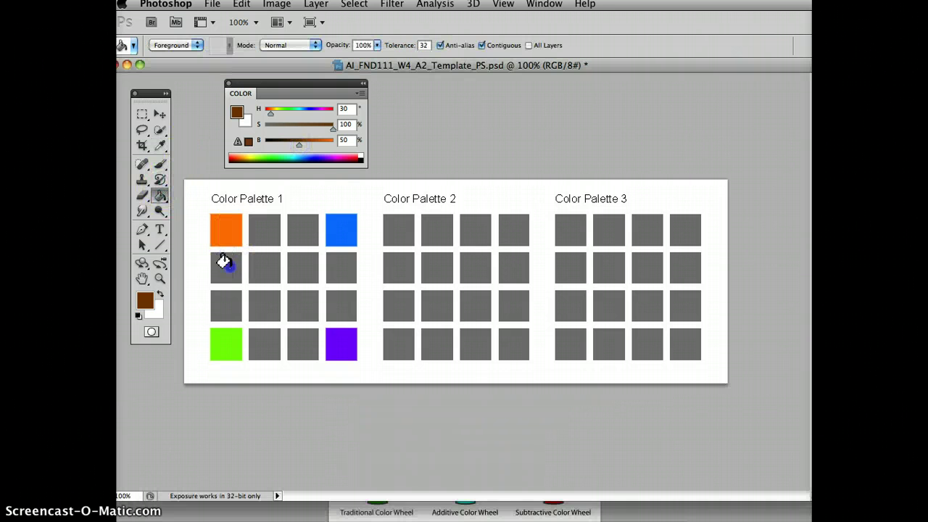
{"action": "left_click", "coordinate": [224, 263]}
{"action": "left_click_drag", "start_coordinate": [299, 145], "coordinate": [273, 135]}
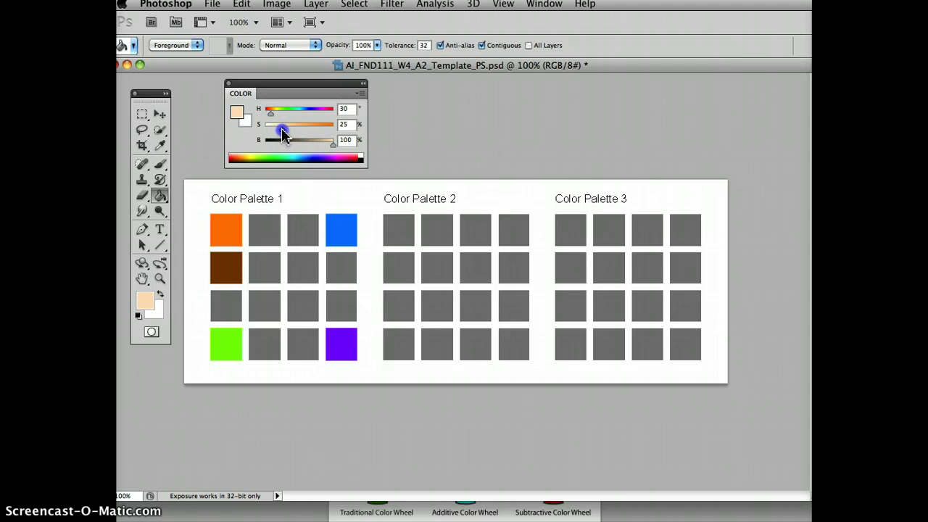
Step: Fill the square beside orange with peach (S 25) and the one below with brown (S 50, B ~59)
{"action": "left_click", "coordinate": [261, 224]}
{"action": "left_click_drag", "start_coordinate": [332, 143], "coordinate": [314, 147]}
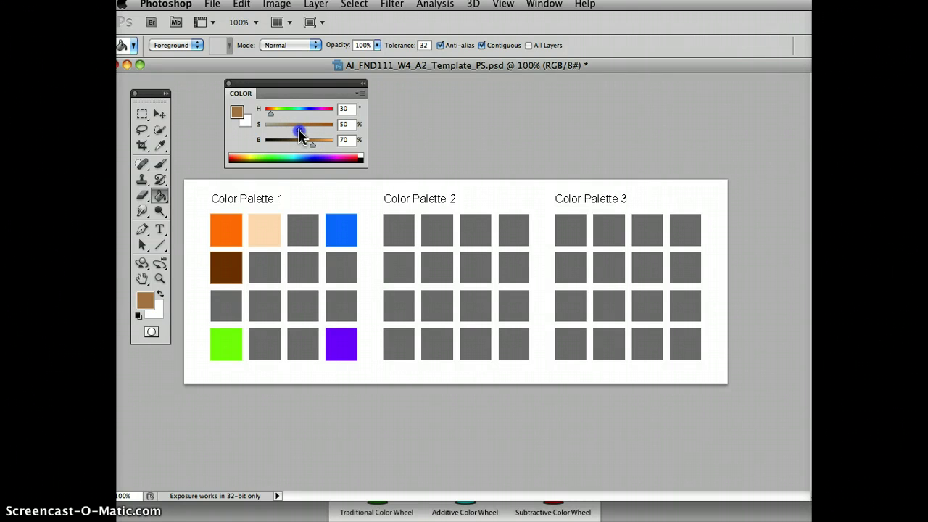
{"action": "left_click_drag", "start_coordinate": [304, 143], "coordinate": [306, 150]}
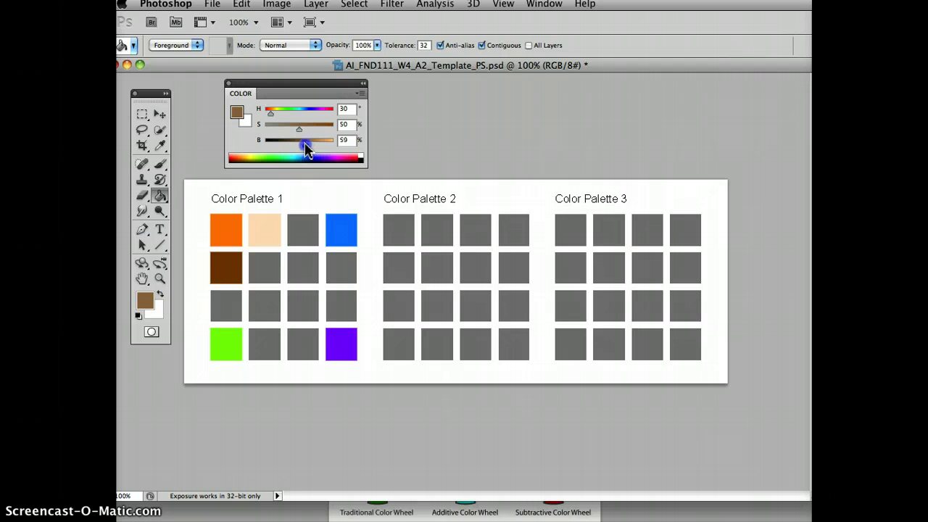
{"action": "left_click", "coordinate": [264, 269]}
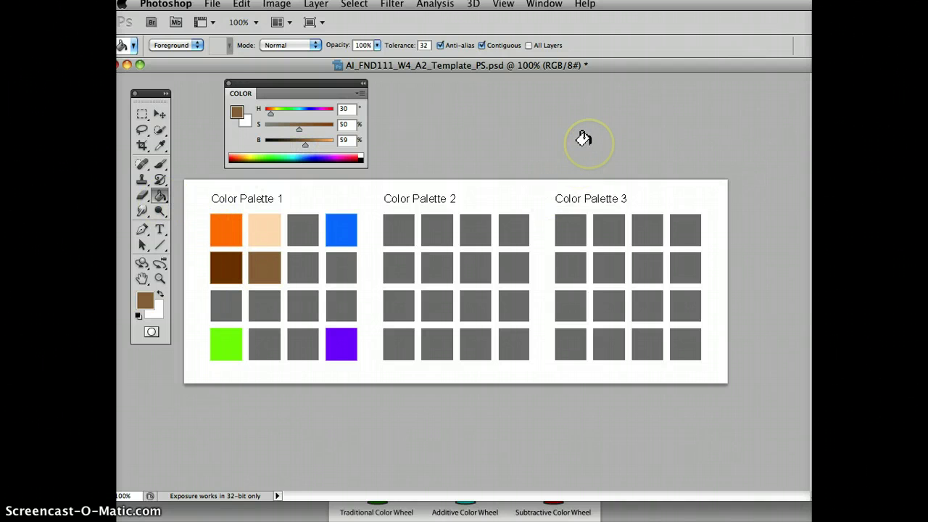
{"action": "key", "text": "ctrl+u"}
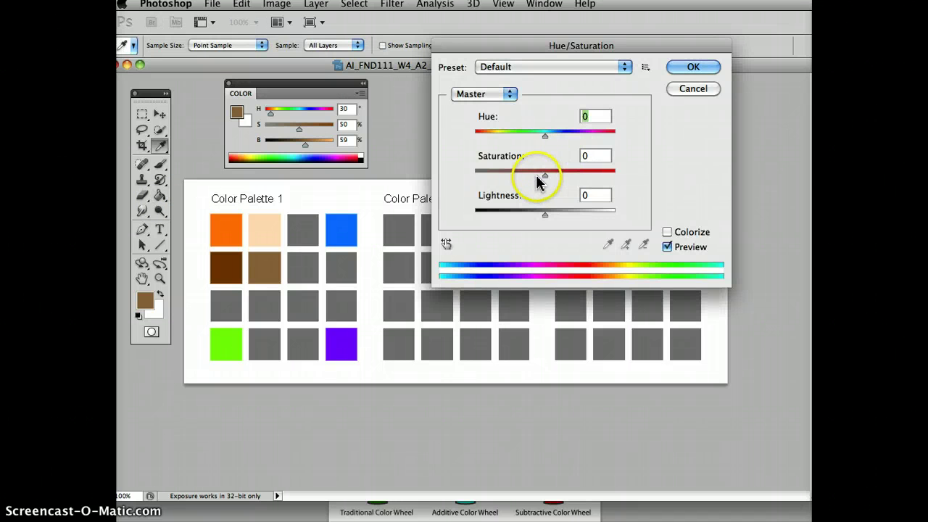
{"action": "left_click_drag", "start_coordinate": [545, 179], "coordinate": [435, 174]}
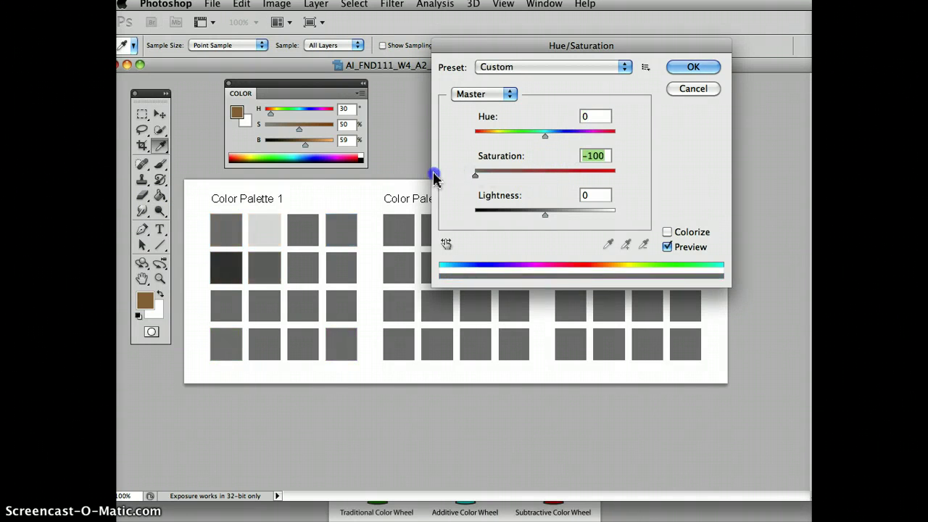
{"action": "left_click", "coordinate": [231, 225]}
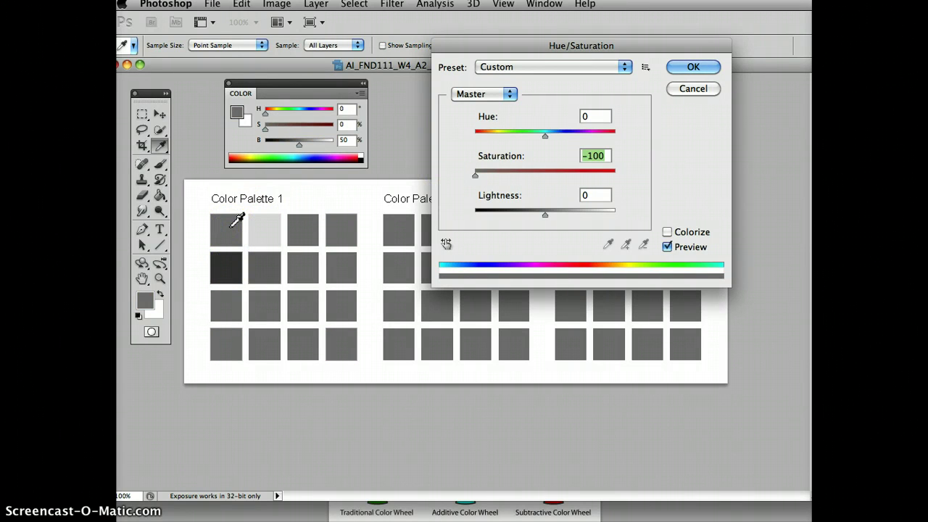
{"action": "left_click", "coordinate": [225, 267]}
{"action": "left_click", "coordinate": [264, 225]}
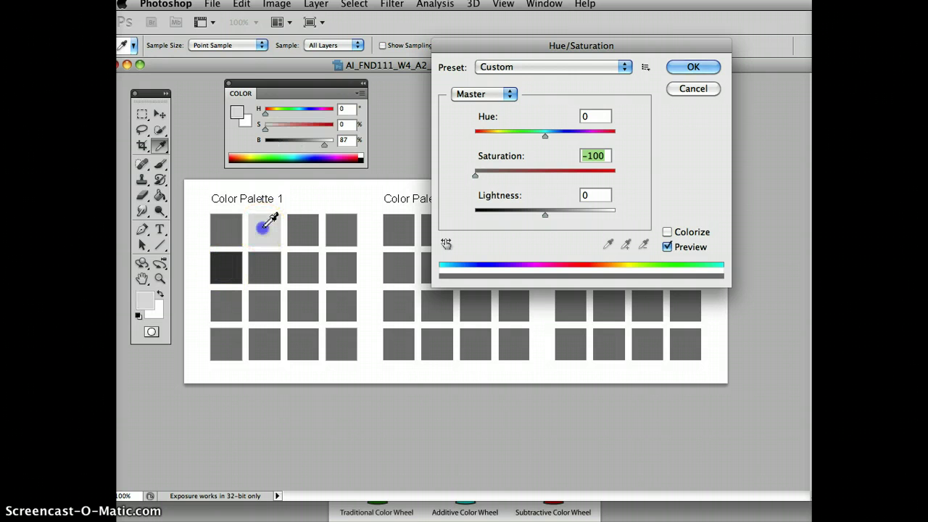
{"action": "left_click_drag", "start_coordinate": [264, 226], "coordinate": [228, 227]}
Step: Cancel the desaturation, sample the brown tone square, darken it, and test-fill row two's second square
{"action": "left_click", "coordinate": [694, 88]}
{"action": "key", "text": "g"}
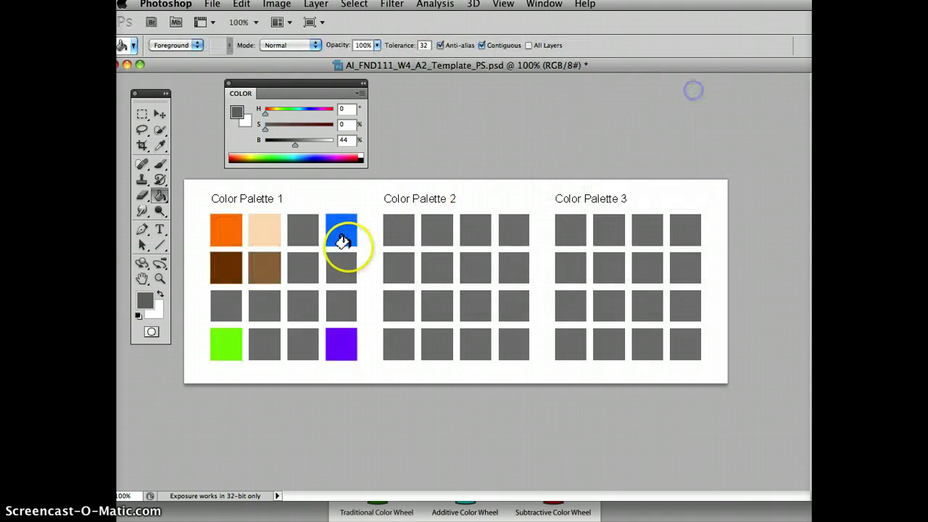
{"action": "left_click", "coordinate": [161, 145]}
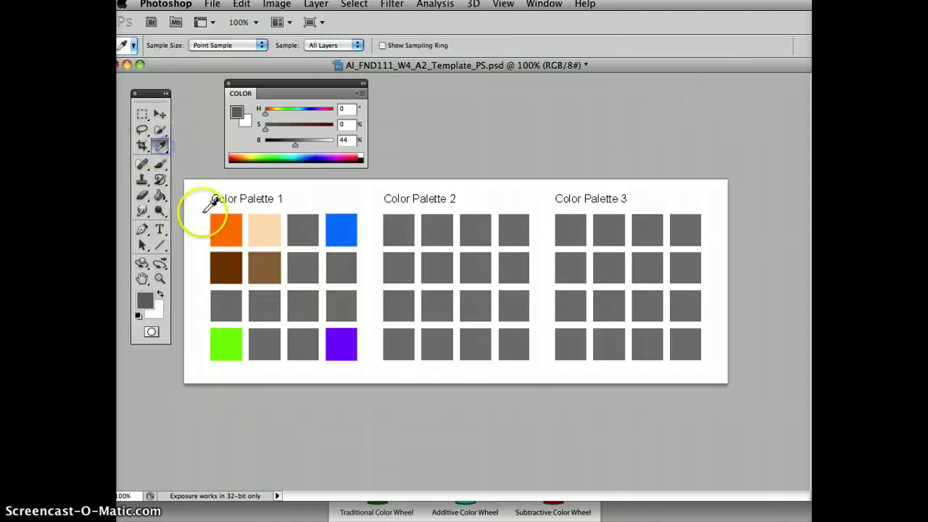
{"action": "left_click_drag", "start_coordinate": [333, 154], "coordinate": [267, 264]}
{"action": "mouse_move", "coordinate": [305, 144]}
{"action": "left_mouse_down"}
{"action": "mouse_move", "coordinate": [315, 145]}
{"action": "mouse_move", "coordinate": [295, 149]}
{"action": "left_mouse_up"}
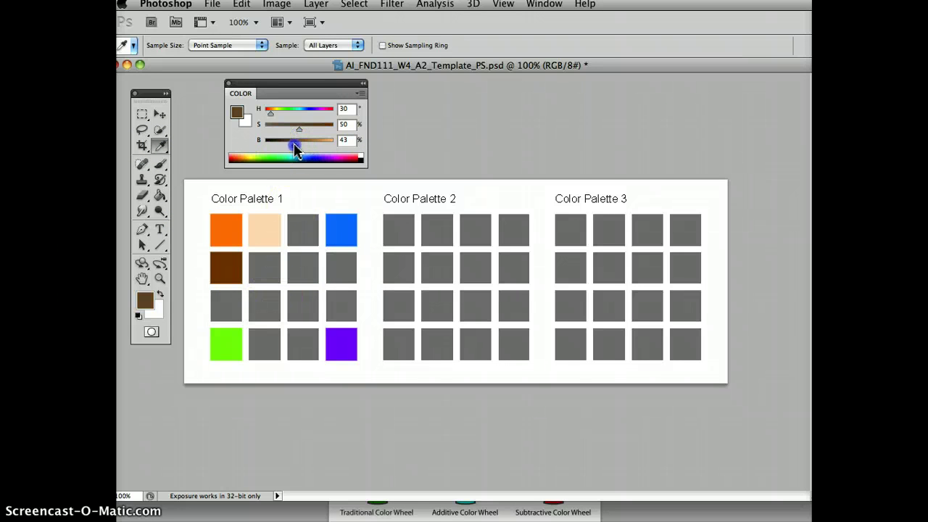
{"action": "left_click", "coordinate": [160, 195]}
{"action": "left_click", "coordinate": [248, 255]}
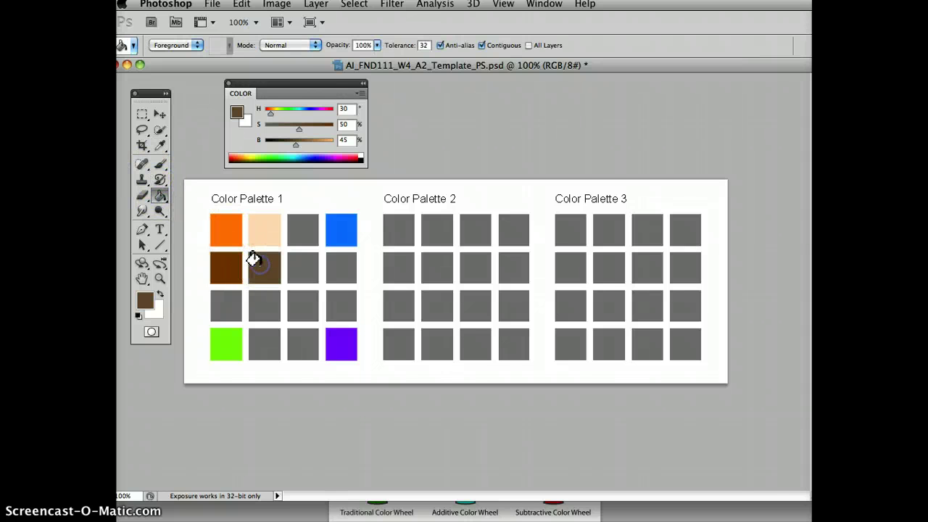
{"action": "key", "text": "super+z"}
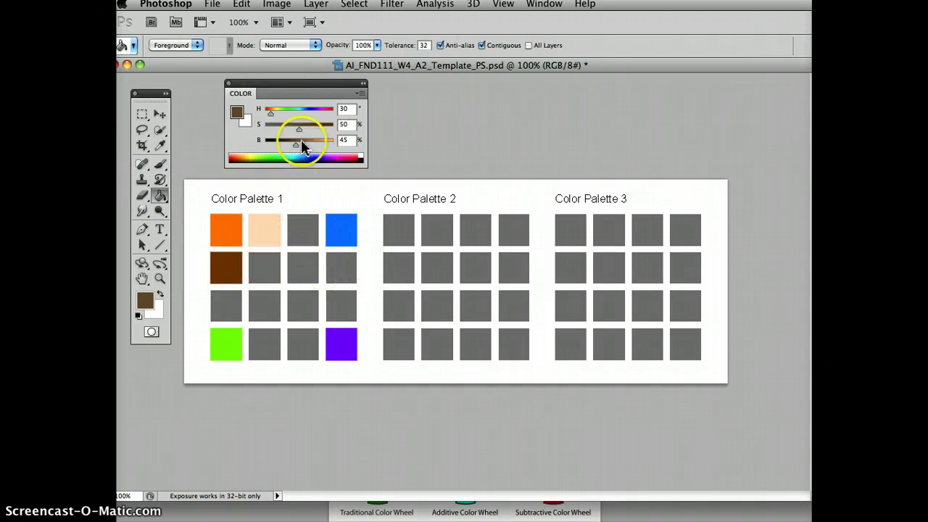
Step: Refill row two's second square with a muted brown at saturation 48, brightness 48
{"action": "left_click_drag", "start_coordinate": [295, 148], "coordinate": [301, 149]}
{"action": "left_click_drag", "start_coordinate": [301, 148], "coordinate": [296, 149]}
{"action": "left_click", "coordinate": [261, 270]}
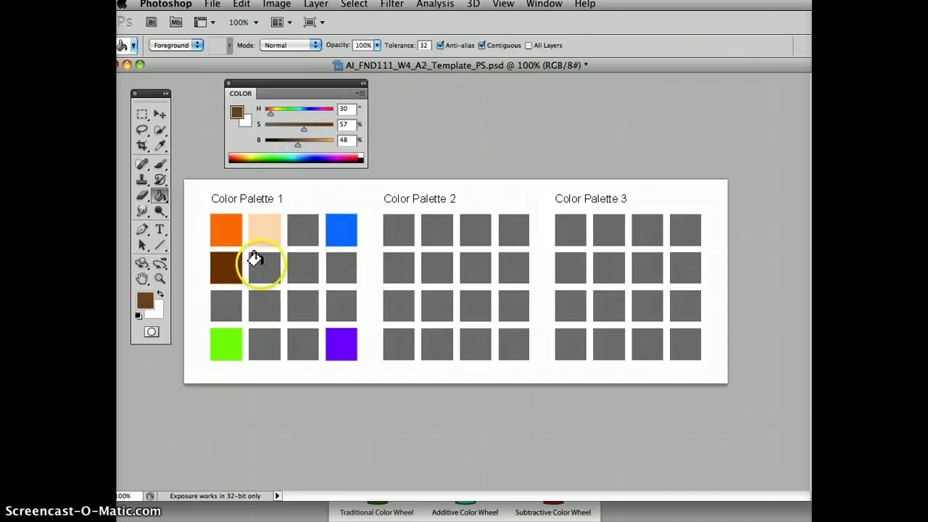
{"action": "left_click", "coordinate": [330, 227]}
{"action": "key", "text": "super+z"}
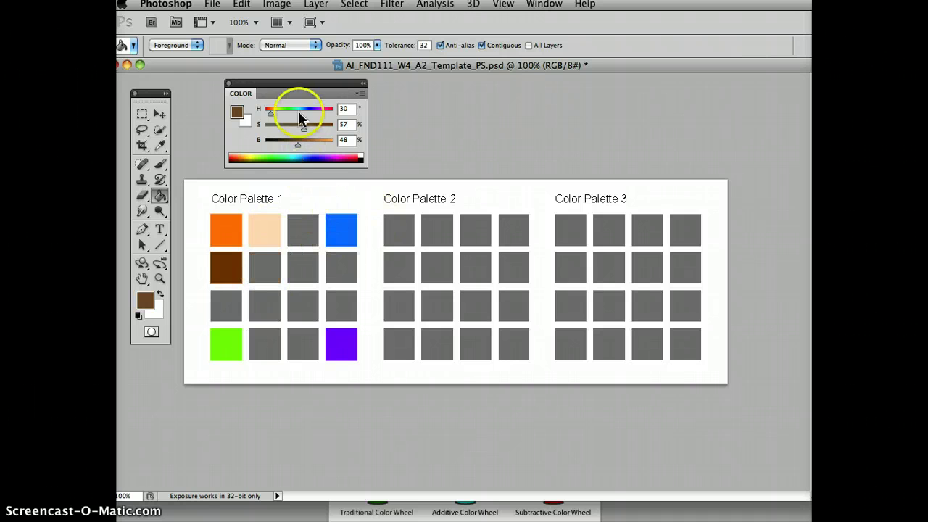
{"action": "left_click_drag", "start_coordinate": [299, 129], "coordinate": [298, 128]}
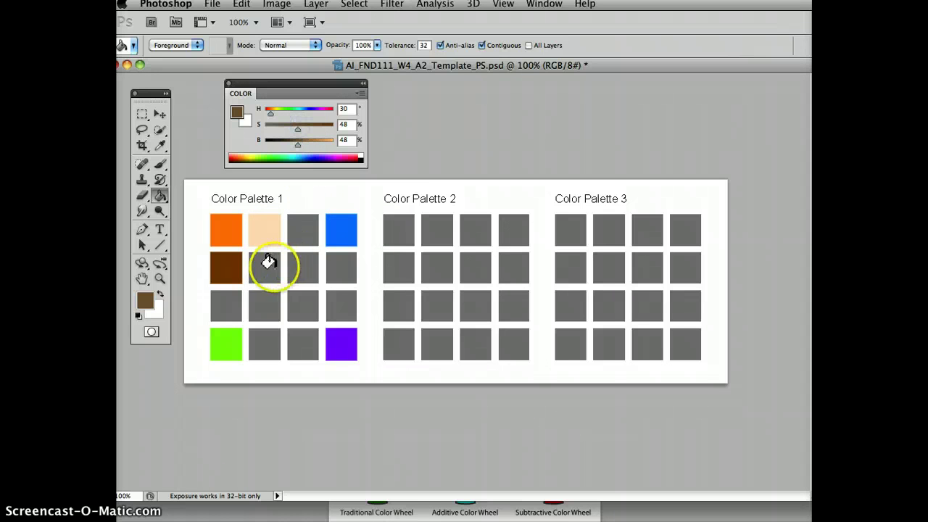
{"action": "left_click", "coordinate": [263, 265]}
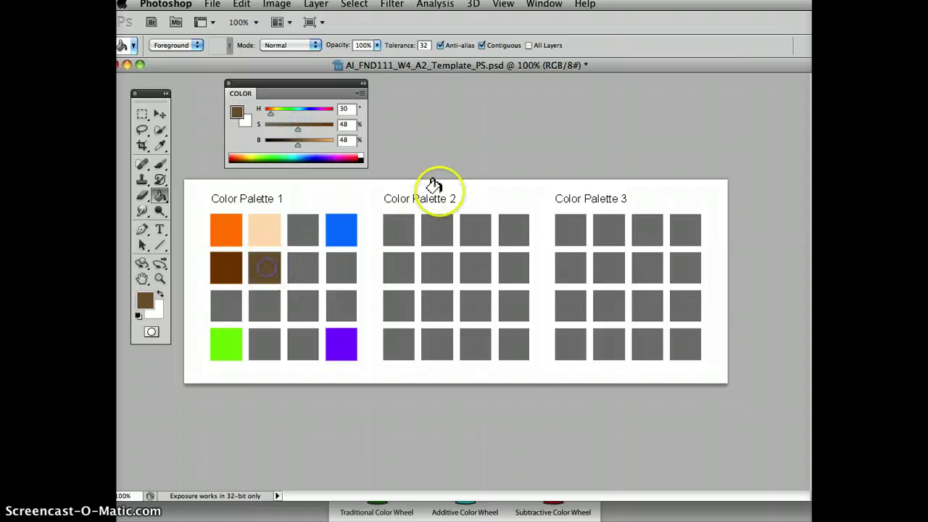
{"action": "left_click", "coordinate": [160, 145]}
Step: Sample the blue corner, lower brightness to 45 for navy, and fill the square beneath blue
{"action": "left_click_drag", "start_coordinate": [341, 220], "coordinate": [330, 133]}
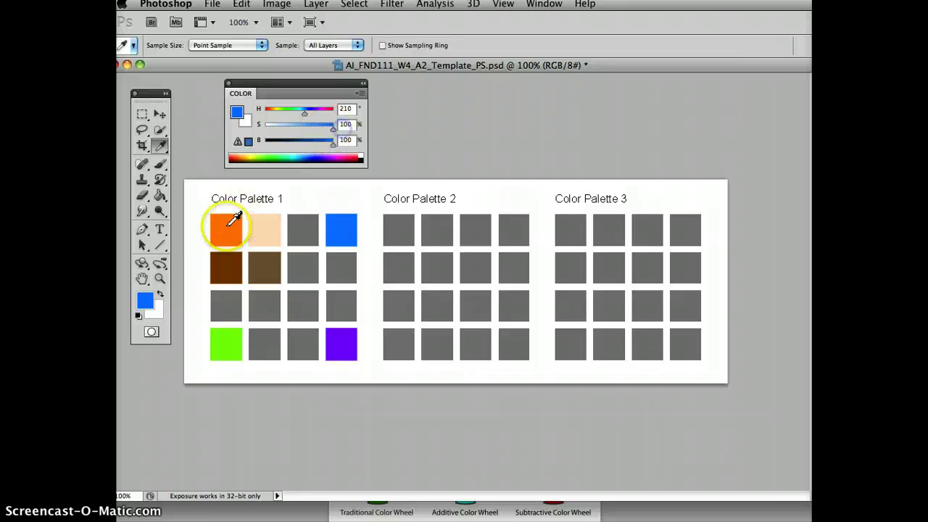
{"action": "left_click", "coordinate": [159, 195]}
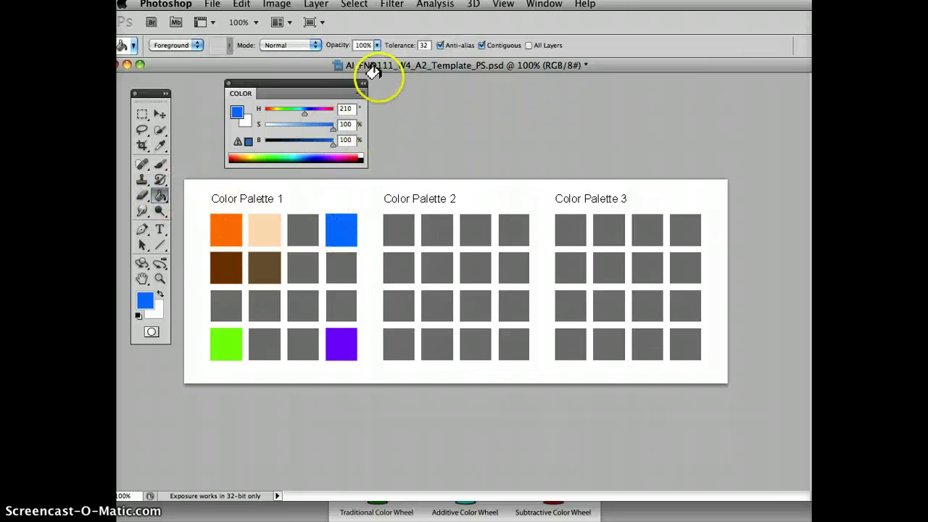
{"action": "left_click", "coordinate": [331, 131]}
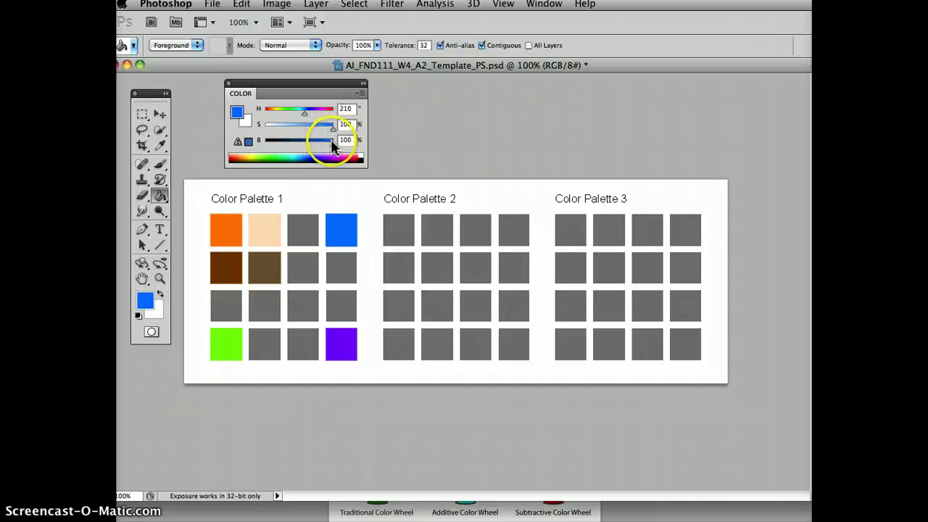
{"action": "left_click_drag", "start_coordinate": [335, 150], "coordinate": [296, 148]}
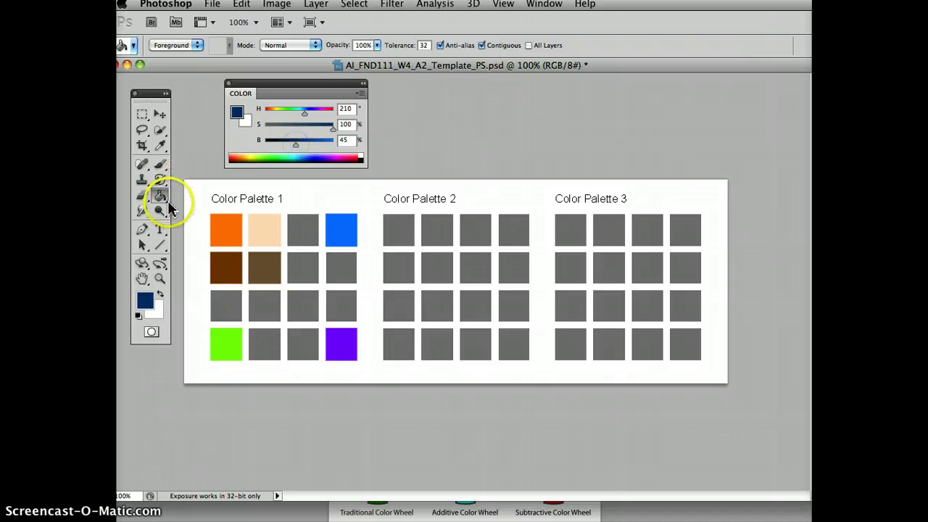
{"action": "left_click", "coordinate": [341, 270]}
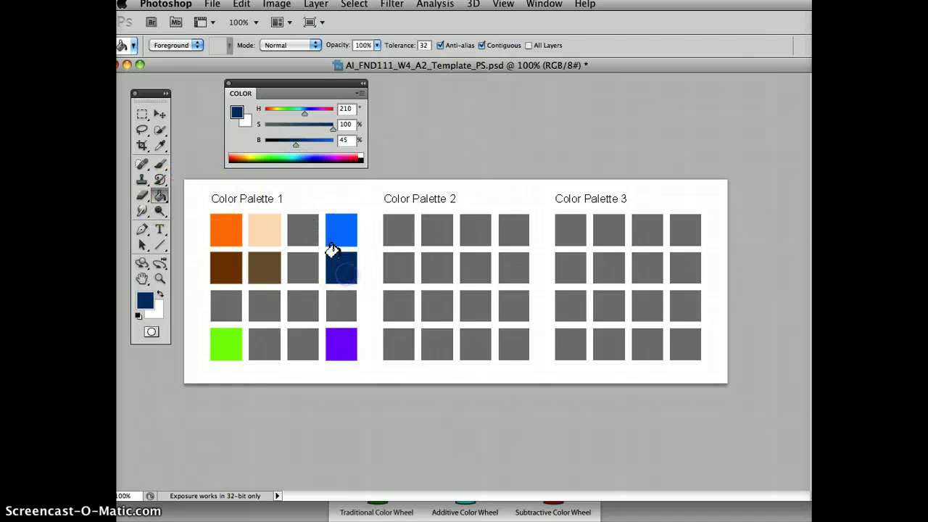
Step: Fill row 1 column 3 with a low-saturation light blue and row 2 column 3 with darker slate blue
{"action": "left_click", "coordinate": [161, 147]}
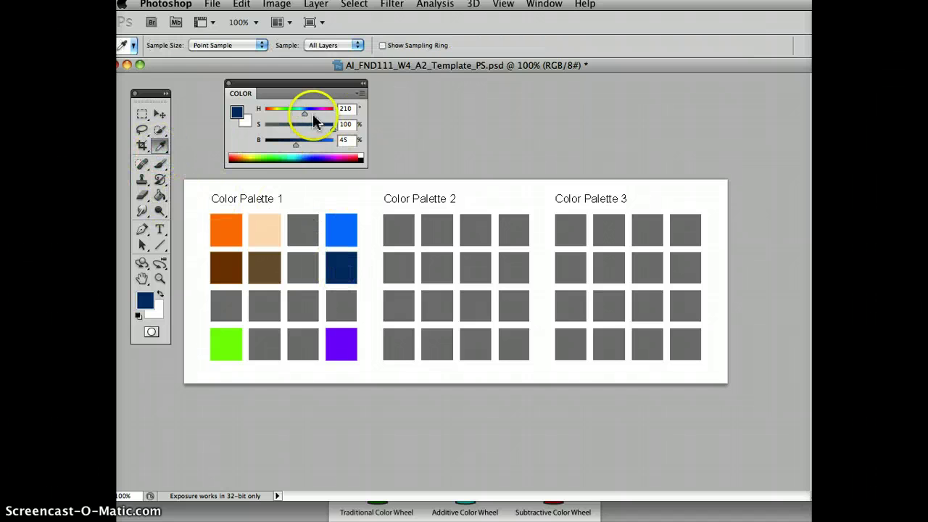
{"action": "left_click_drag", "start_coordinate": [331, 132], "coordinate": [352, 148]}
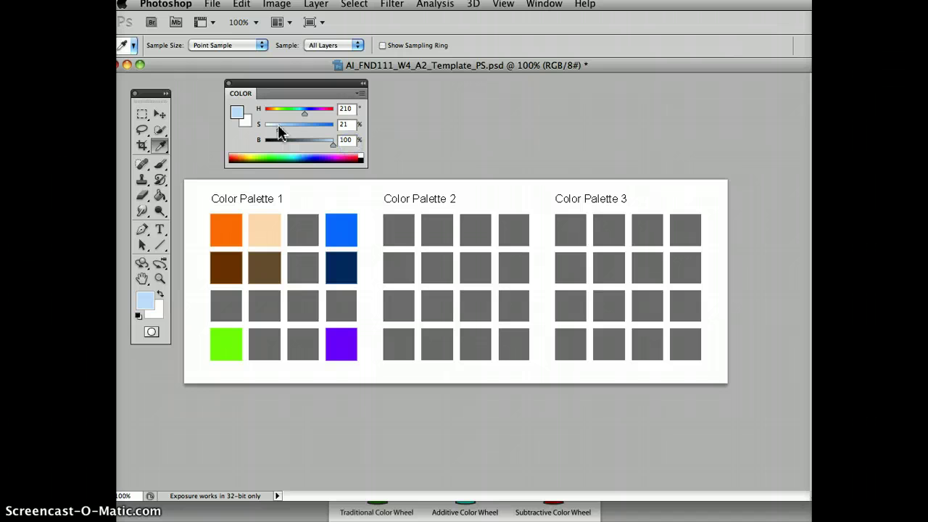
{"action": "left_click_drag", "start_coordinate": [280, 131], "coordinate": [288, 131]}
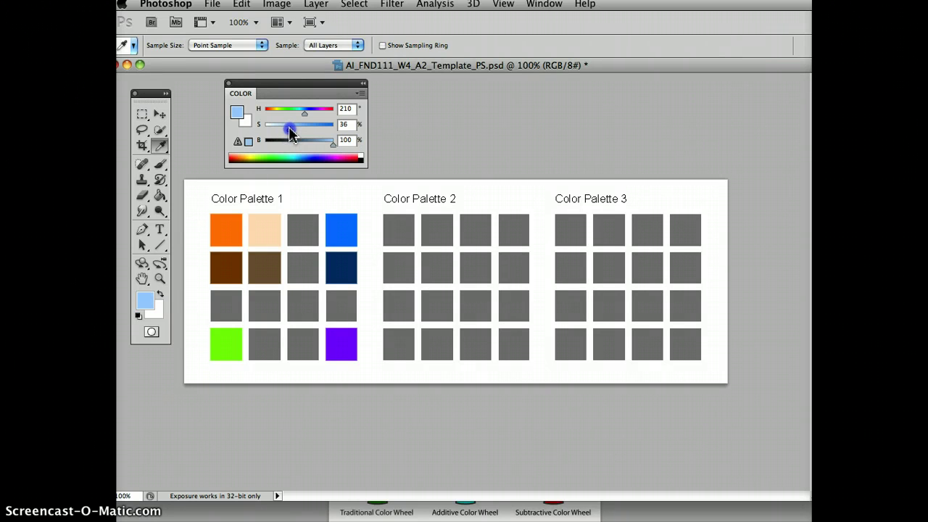
{"action": "mouse_move", "coordinate": [289, 132]}
{"action": "left_mouse_down"}
{"action": "mouse_move", "coordinate": [270, 156]}
{"action": "mouse_move", "coordinate": [285, 129]}
{"action": "mouse_move", "coordinate": [276, 134]}
{"action": "left_mouse_up"}
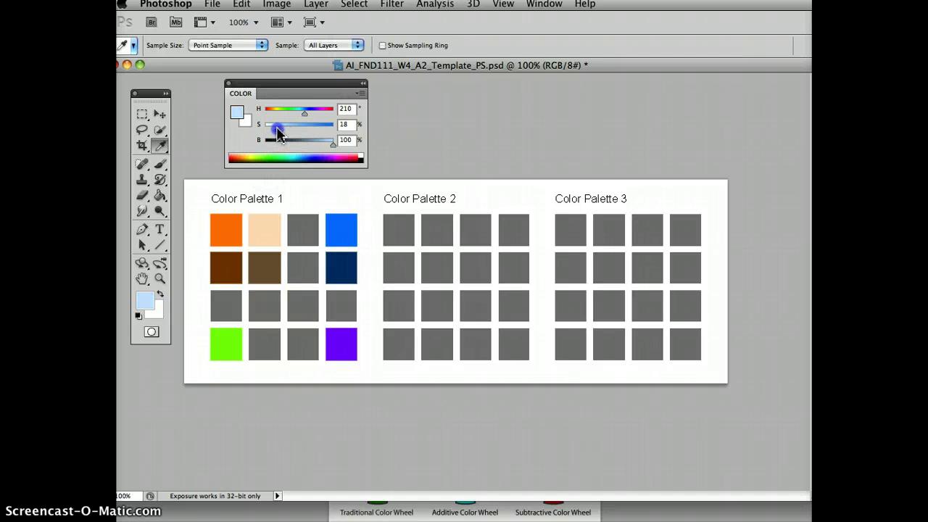
{"action": "left_click", "coordinate": [161, 193]}
{"action": "left_click", "coordinate": [287, 226]}
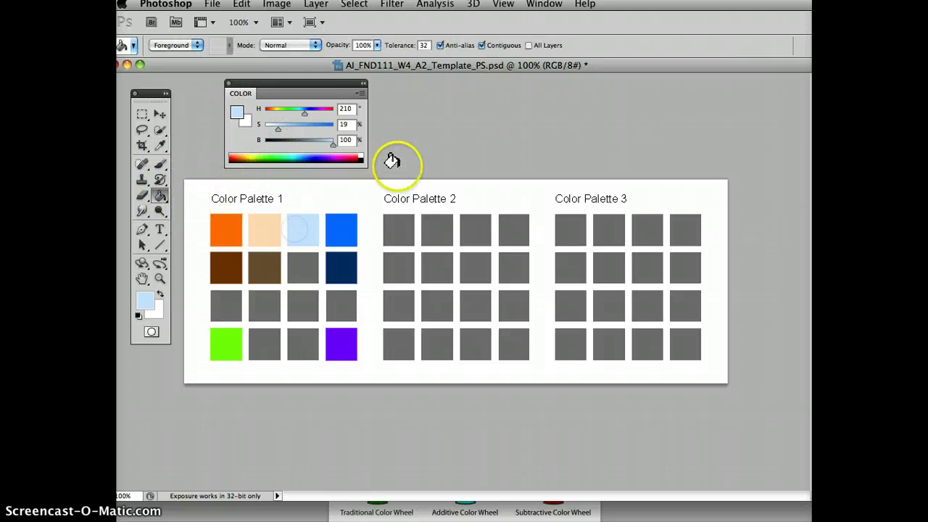
{"action": "left_click_drag", "start_coordinate": [334, 142], "coordinate": [312, 144]}
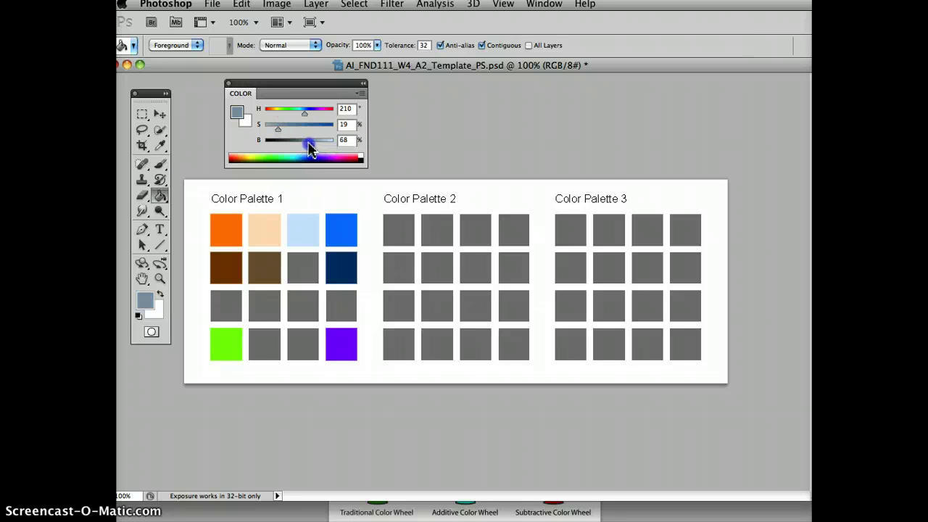
{"action": "left_click", "coordinate": [302, 265]}
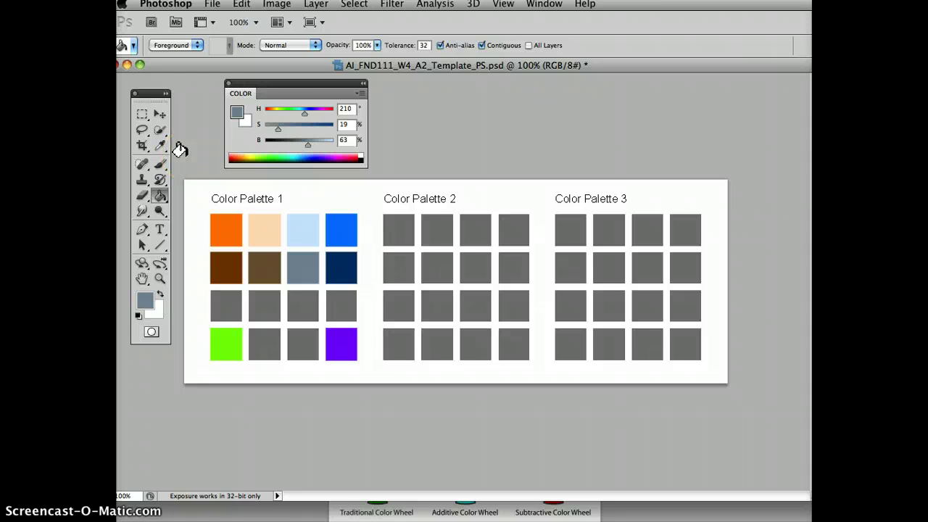
Step: Sample the bottom-right purple, darken it, and fill row 4 column 3 dark purple
{"action": "left_click", "coordinate": [159, 145]}
{"action": "left_click", "coordinate": [346, 335]}
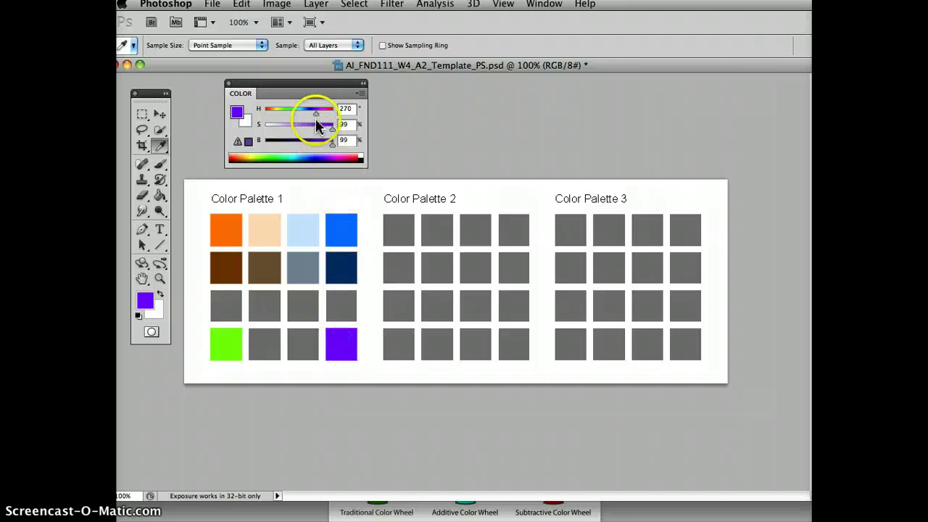
{"action": "left_click_drag", "start_coordinate": [309, 145], "coordinate": [301, 145]}
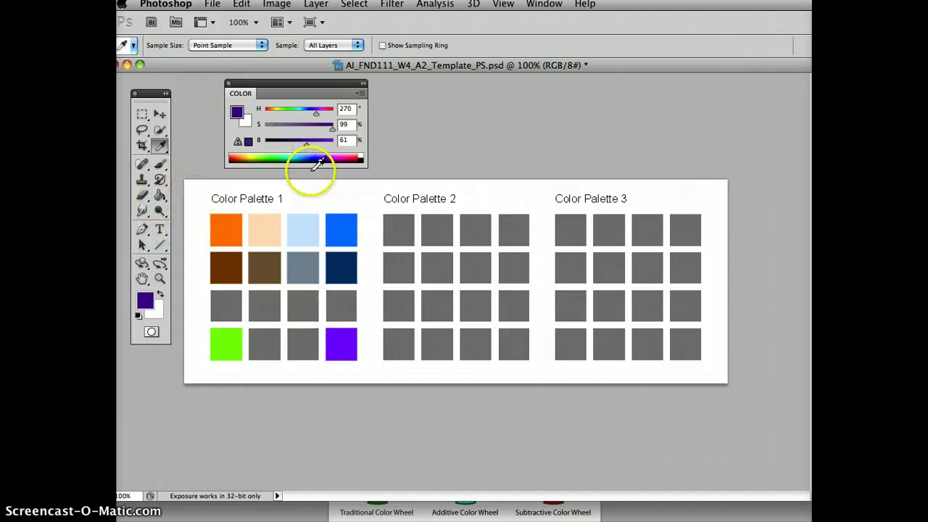
{"action": "left_click_drag", "start_coordinate": [306, 147], "coordinate": [302, 150]}
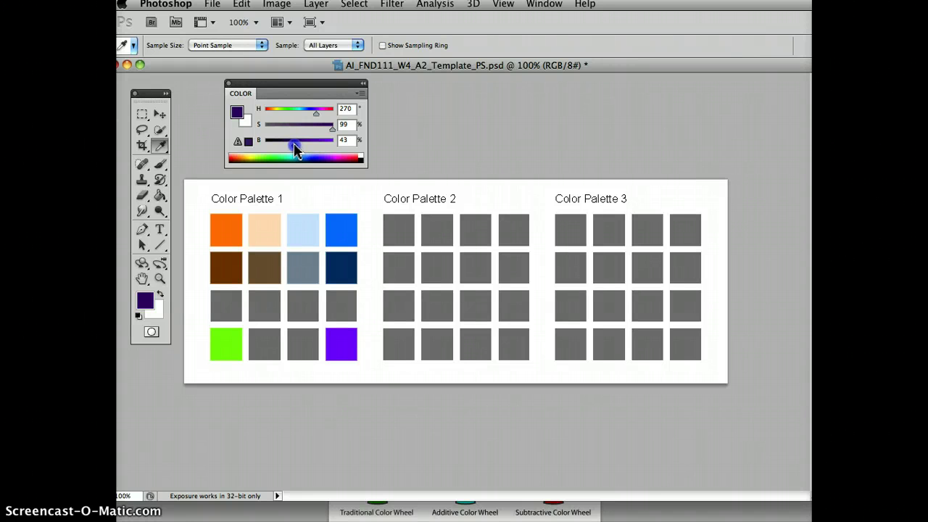
{"action": "left_click", "coordinate": [161, 192]}
{"action": "left_click", "coordinate": [302, 344]}
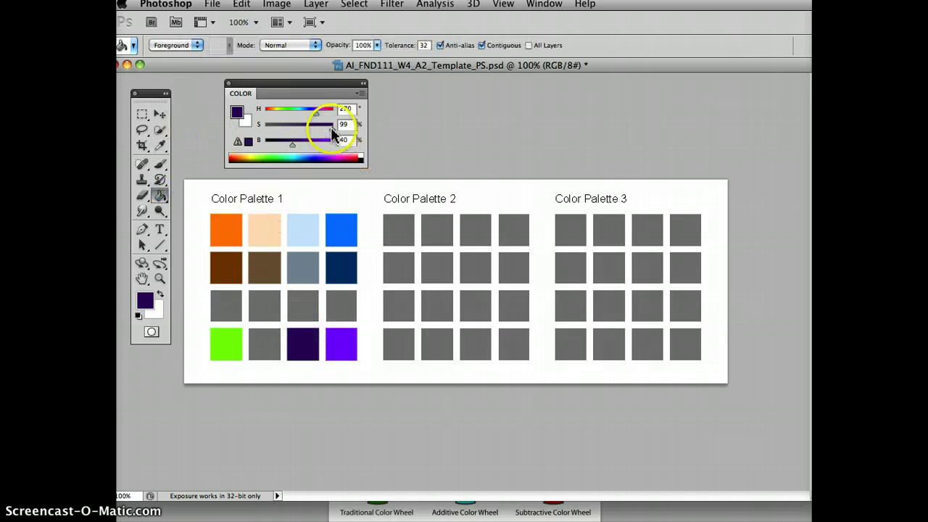
Step: Fill row 3 column 3 with lavender and row 3 column 4 with muted grey-purple
{"action": "left_click_drag", "start_coordinate": [306, 142], "coordinate": [290, 132]}
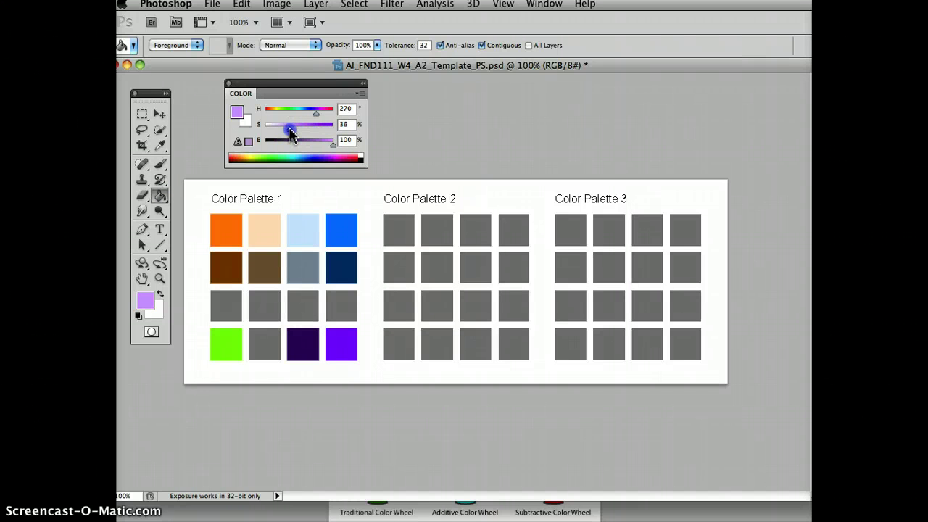
{"action": "left_click", "coordinate": [303, 305]}
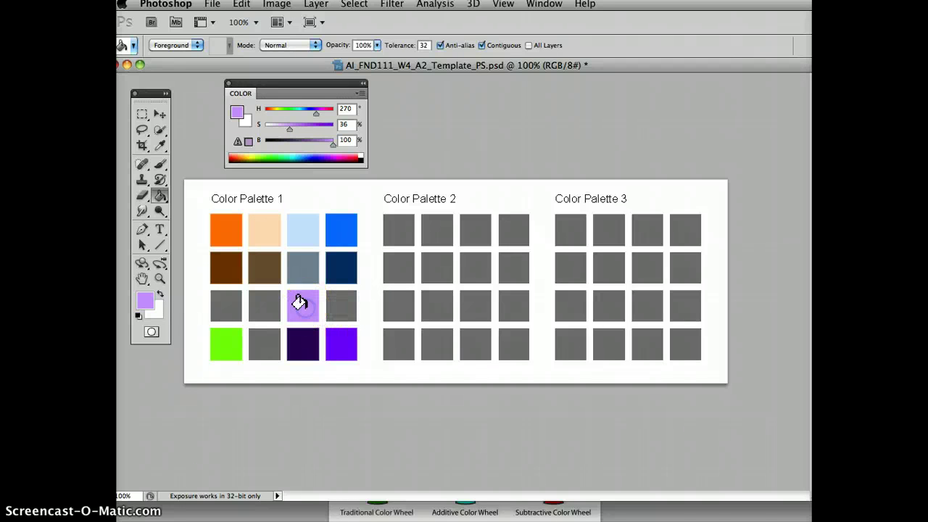
{"action": "left_click_drag", "start_coordinate": [332, 143], "coordinate": [285, 129]}
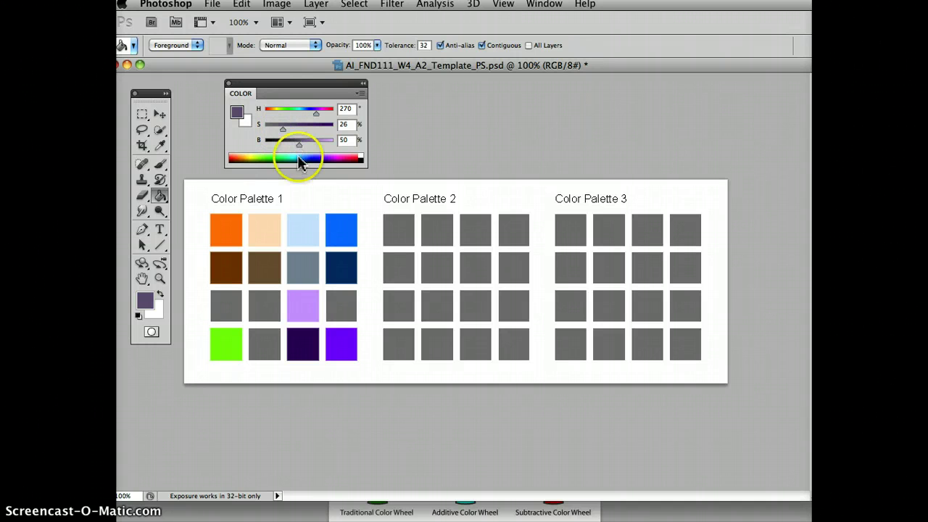
{"action": "left_click", "coordinate": [341, 304]}
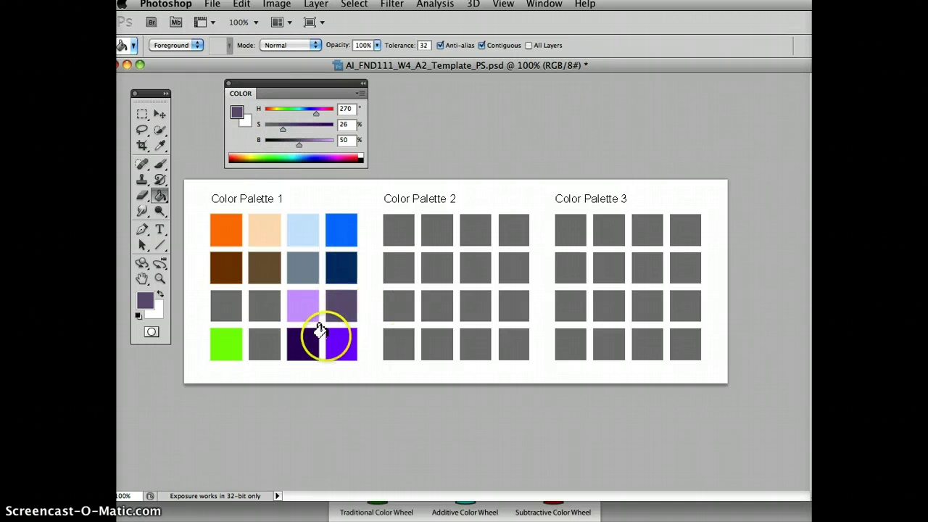
Step: Sample Palette 1's bright green and fill row 4, column 2 with a darker green
{"action": "left_click", "coordinate": [160, 145]}
{"action": "left_click", "coordinate": [228, 339]}
{"action": "mouse_move", "coordinate": [328, 144]}
{"action": "left_mouse_down"}
{"action": "mouse_move", "coordinate": [288, 148]}
{"action": "mouse_move", "coordinate": [296, 145]}
{"action": "left_mouse_up"}
{"action": "left_click", "coordinate": [164, 201]}
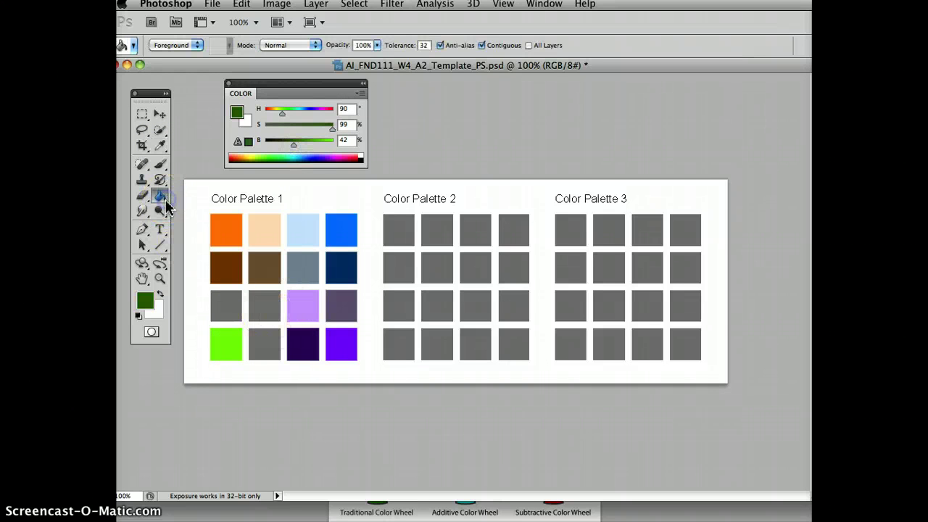
{"action": "left_click", "coordinate": [259, 334]}
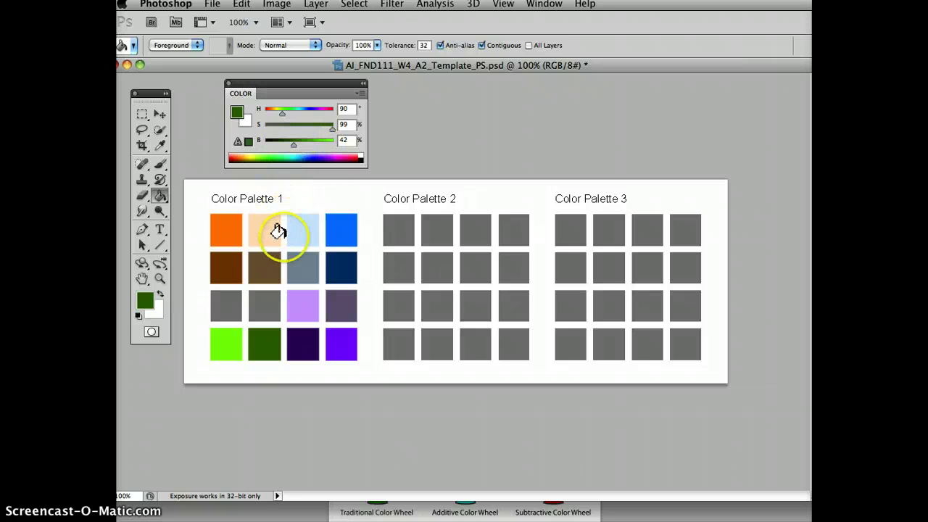
Step: Fill row 3, column 2 with a light green tint and row 3, column 1 with mid green
{"action": "mouse_move", "coordinate": [295, 145]}
{"action": "left_mouse_down"}
{"action": "mouse_move", "coordinate": [334, 147]}
{"action": "mouse_move", "coordinate": [284, 132]}
{"action": "left_mouse_up"}
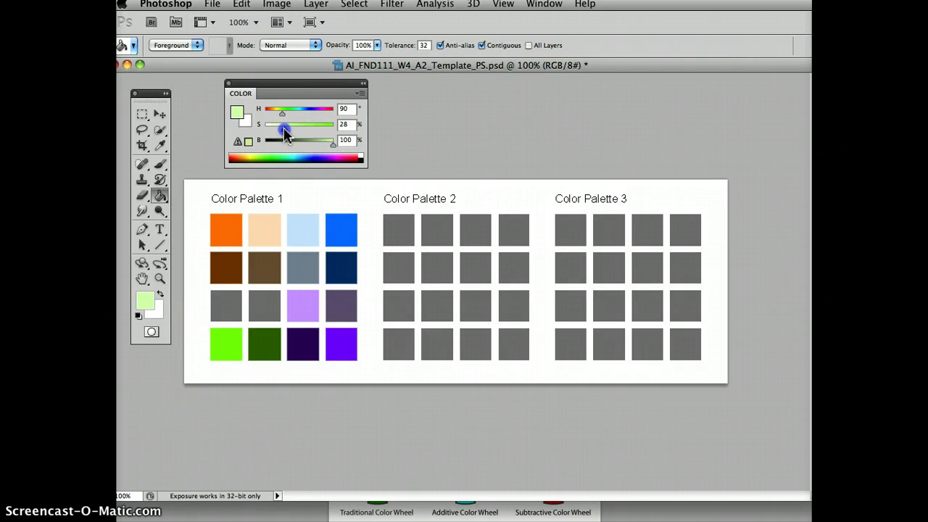
{"action": "left_click_drag", "start_coordinate": [289, 134], "coordinate": [294, 137]}
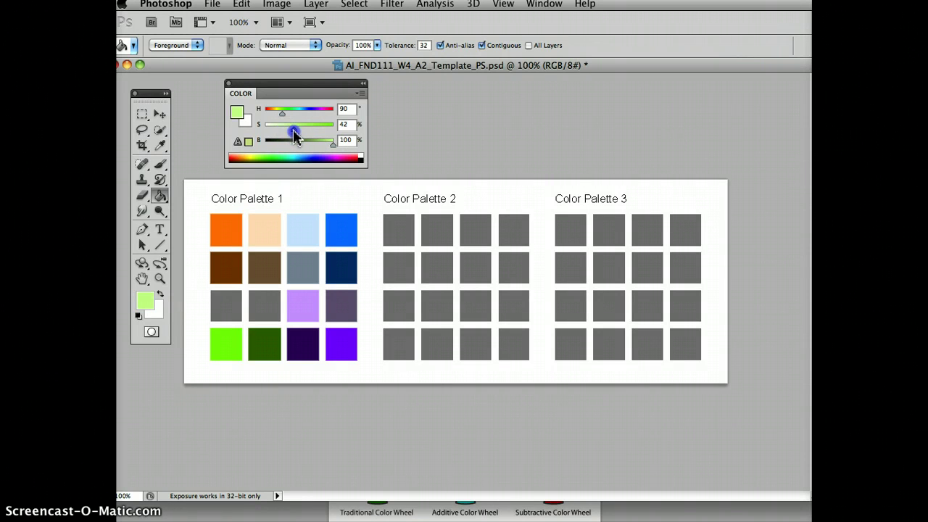
{"action": "left_click", "coordinate": [260, 305]}
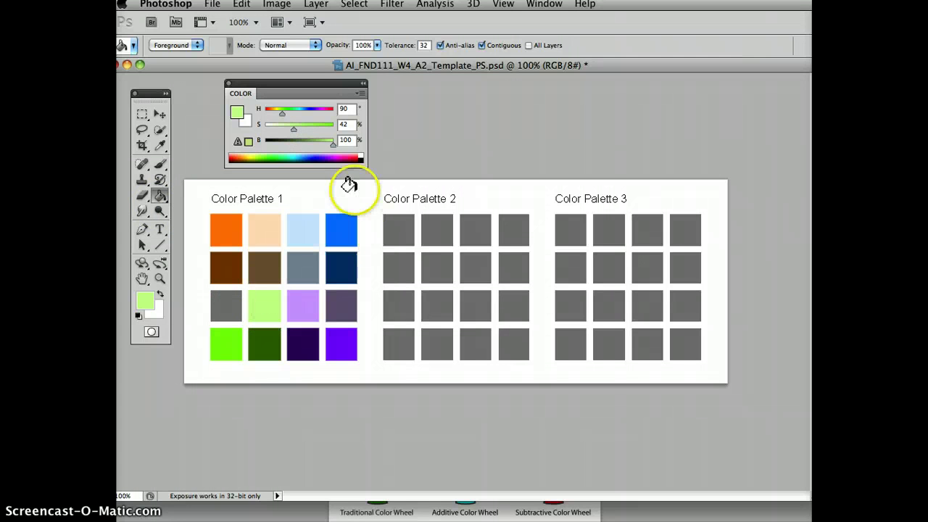
{"action": "mouse_move", "coordinate": [330, 147]}
{"action": "left_mouse_down"}
{"action": "mouse_move", "coordinate": [299, 148]}
{"action": "mouse_move", "coordinate": [315, 151]}
{"action": "left_mouse_up"}
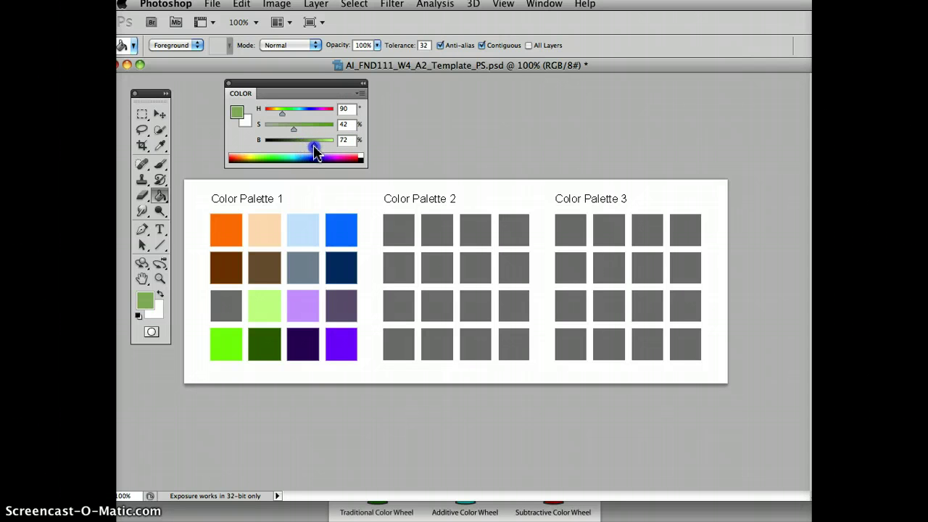
{"action": "left_click", "coordinate": [217, 305]}
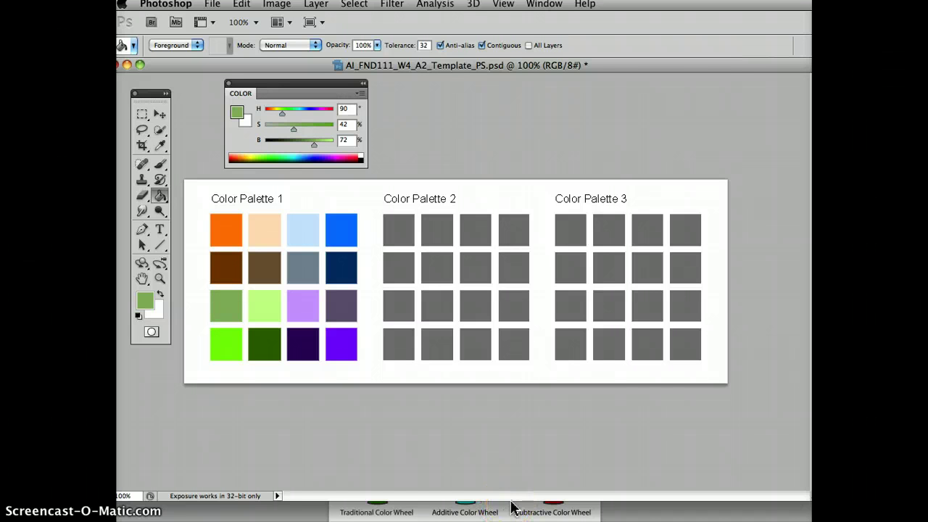
{"action": "key", "text": "super+u"}
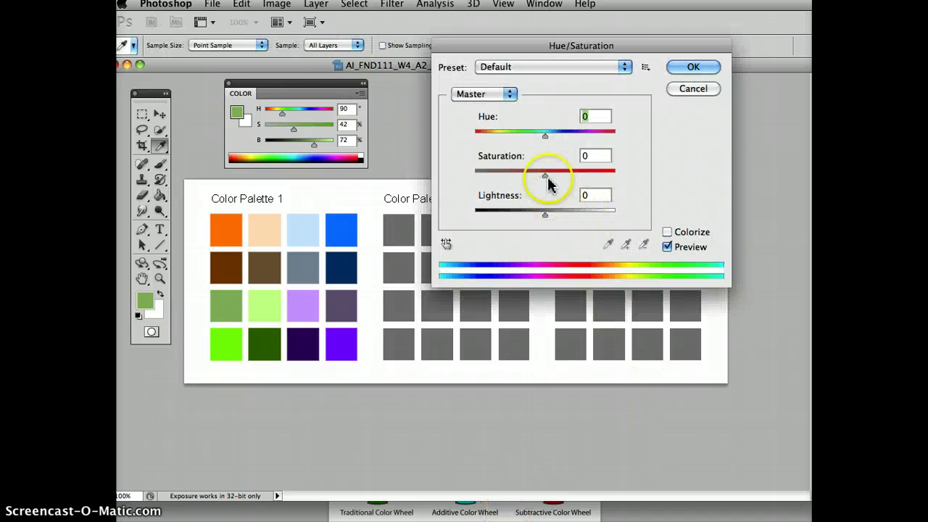
{"action": "left_click_drag", "start_coordinate": [546, 176], "coordinate": [364, 180]}
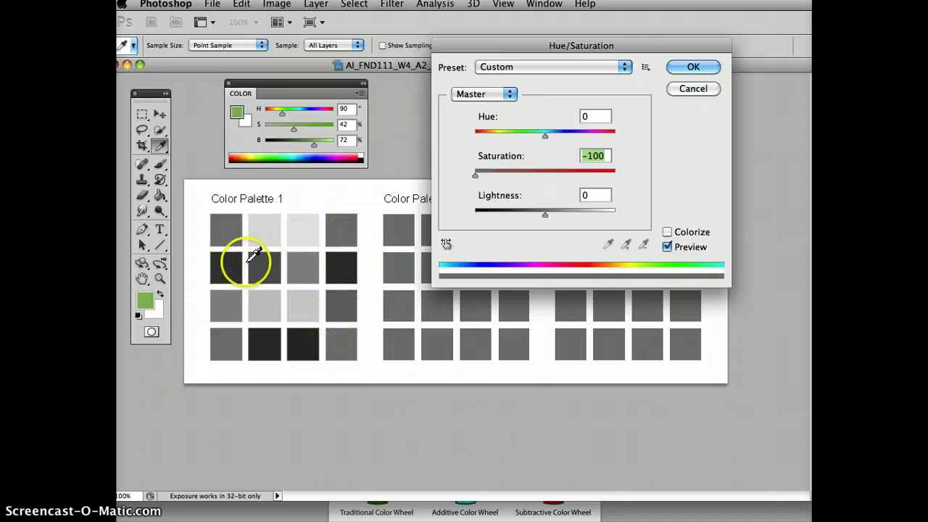
{"action": "left_click", "coordinate": [311, 335]}
{"action": "left_click", "coordinate": [267, 334]}
{"action": "left_click", "coordinate": [346, 340]}
{"action": "left_click", "coordinate": [343, 297]}
{"action": "left_click", "coordinate": [298, 298]}
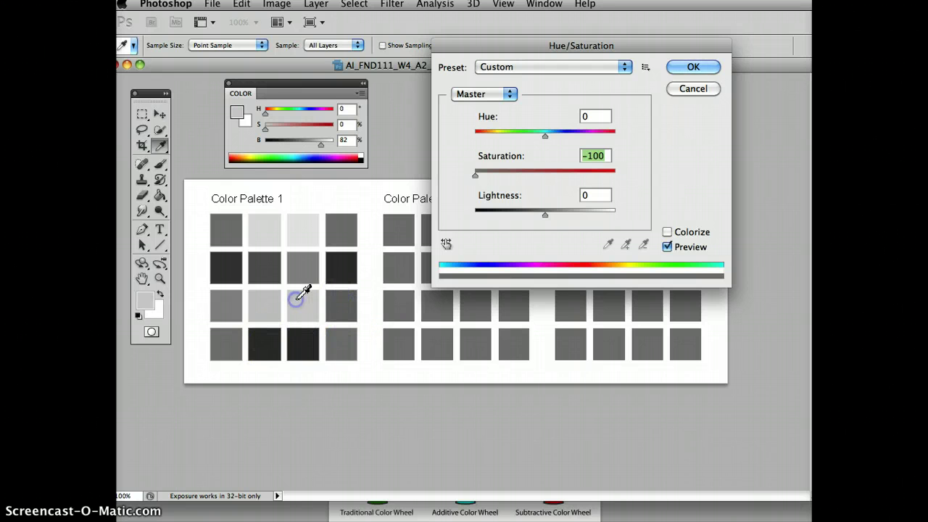
{"action": "left_click", "coordinate": [304, 217]}
{"action": "left_click", "coordinate": [265, 226]}
{"action": "left_click", "coordinate": [266, 304]}
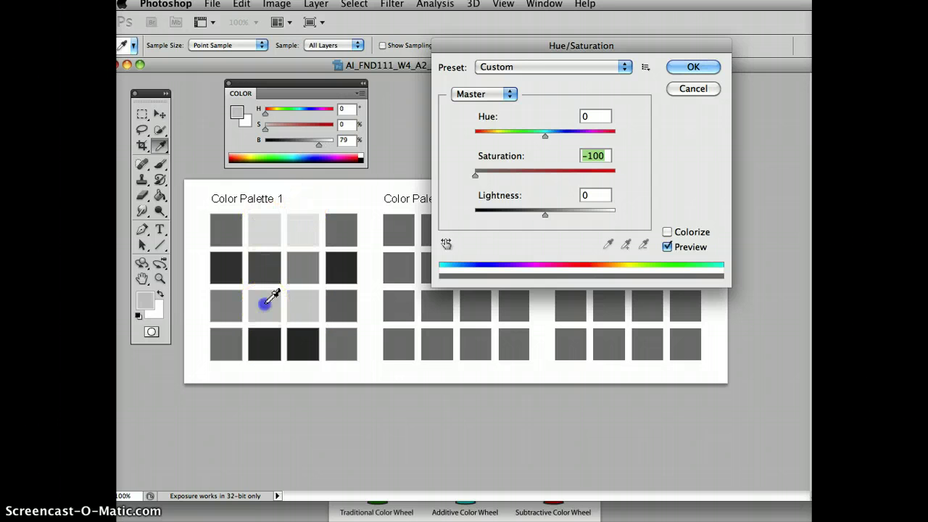
{"action": "left_click", "coordinate": [691, 89]}
{"action": "key", "text": "g"}
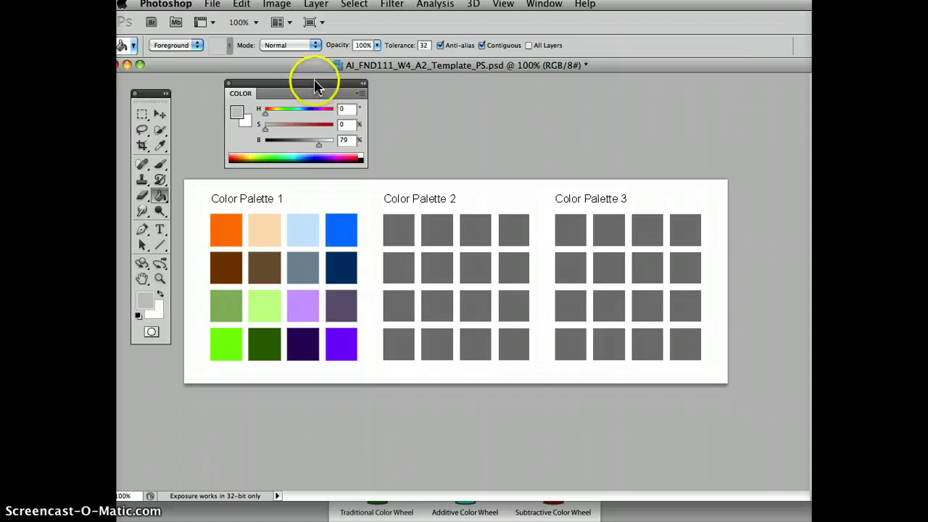
Step: Bring the color wheels image forward, discard a trial line, and reset colours to black and white
{"action": "left_click_drag", "start_coordinate": [316, 84], "coordinate": [306, 86]}
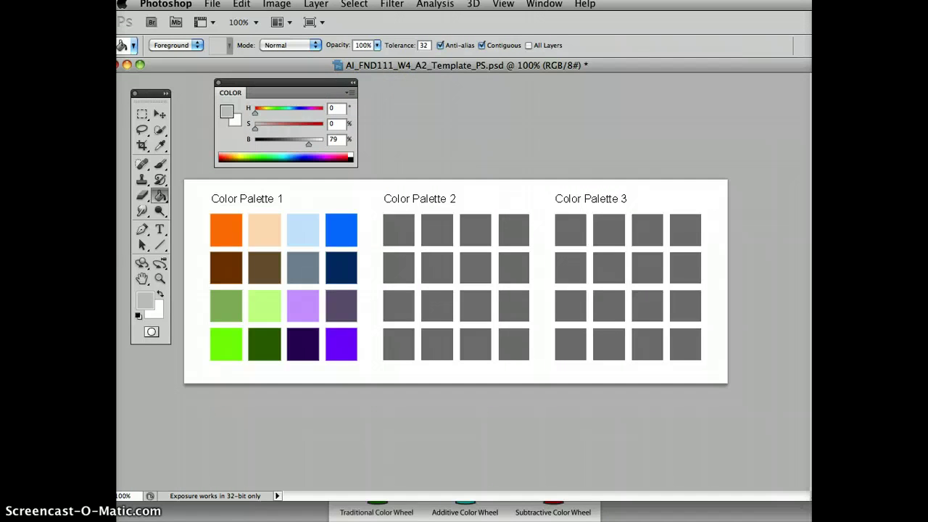
{"action": "left_click", "coordinate": [674, 511]}
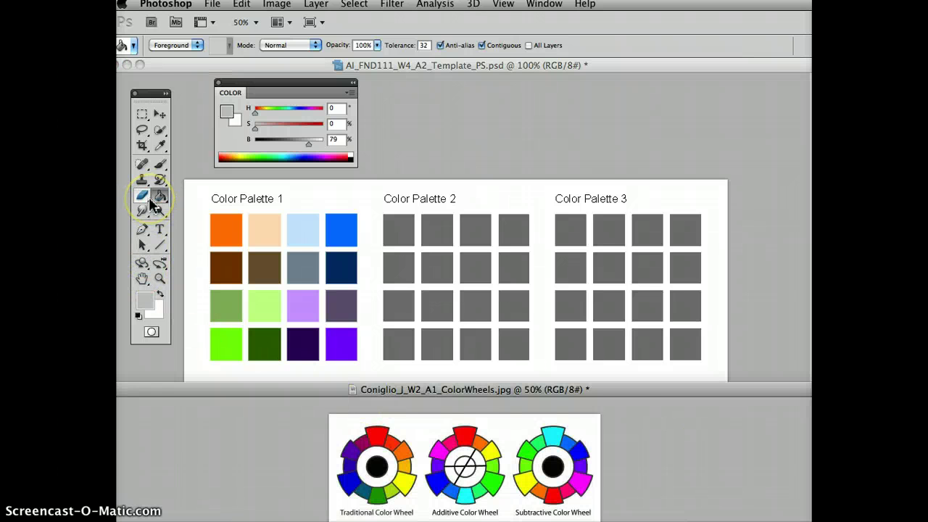
{"action": "left_click", "coordinate": [160, 244]}
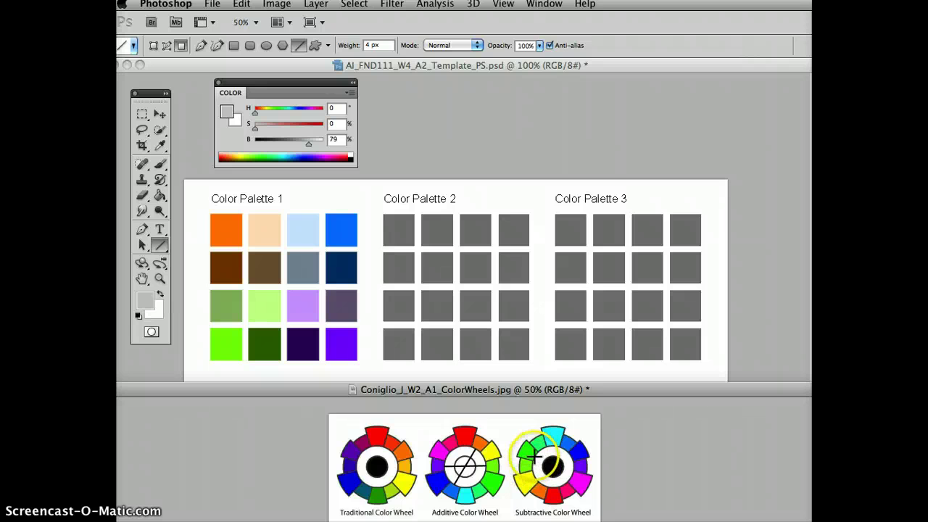
{"action": "left_click_drag", "start_coordinate": [534, 456], "coordinate": [564, 479]}
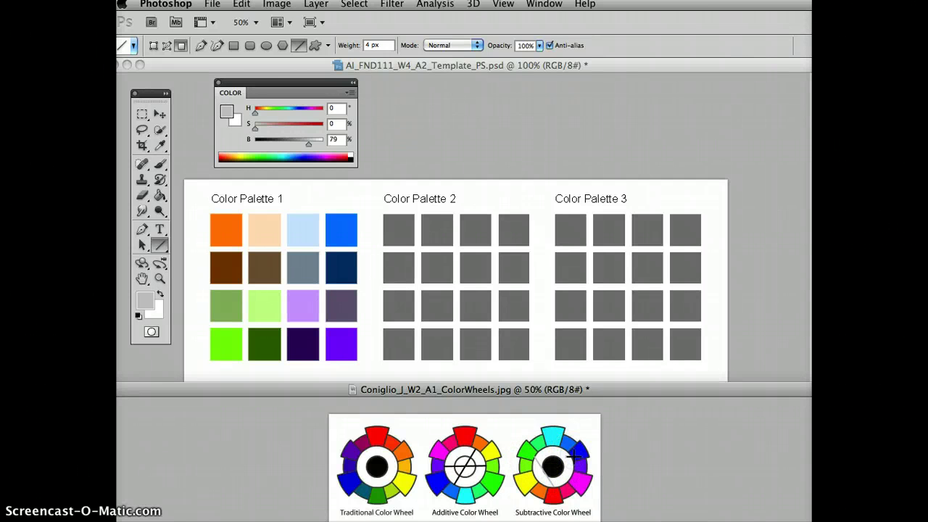
{"action": "key", "text": "super+z"}
{"action": "left_click", "coordinate": [139, 314]}
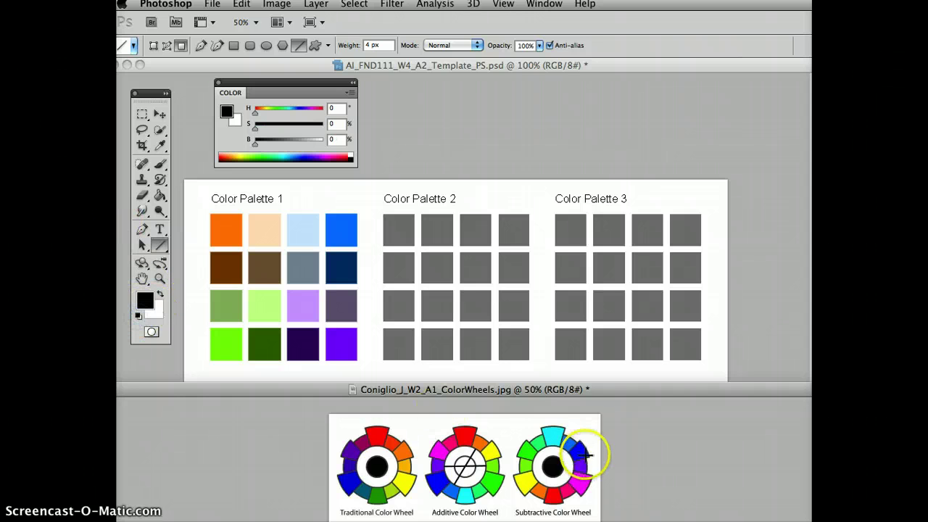
Step: Draw a black triangle over the Subtractive Color Wheel linking three evenly spaced triad hues
{"action": "left_click", "coordinate": [547, 480]}
{"action": "left_click_drag", "start_coordinate": [548, 480], "coordinate": [553, 491]}
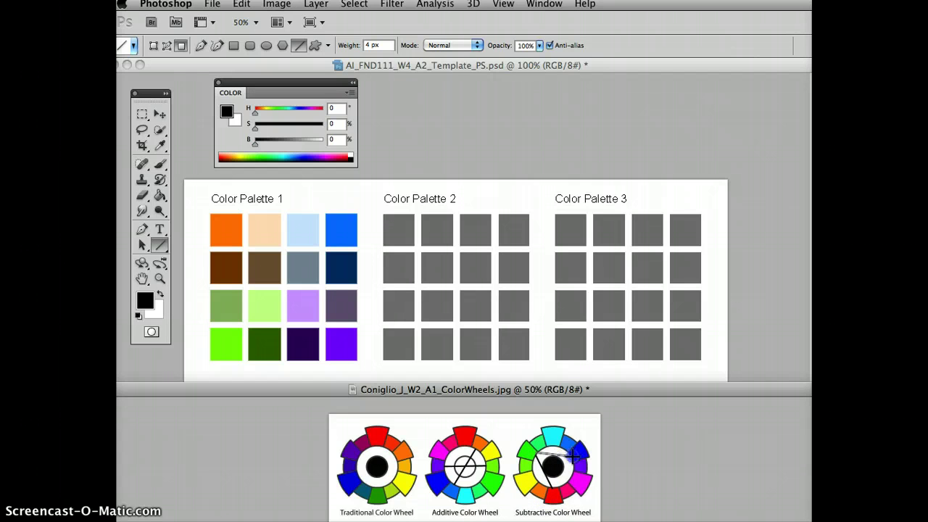
{"action": "left_click_drag", "start_coordinate": [577, 452], "coordinate": [564, 468]}
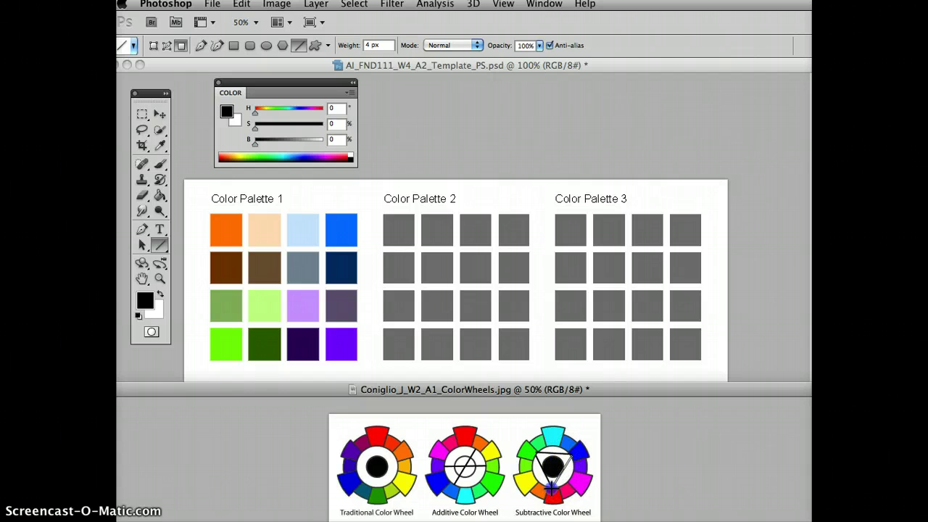
{"action": "left_click_drag", "start_coordinate": [552, 488], "coordinate": [553, 487]}
{"action": "left_click", "coordinate": [643, 492]}
{"action": "left_click", "coordinate": [159, 145]}
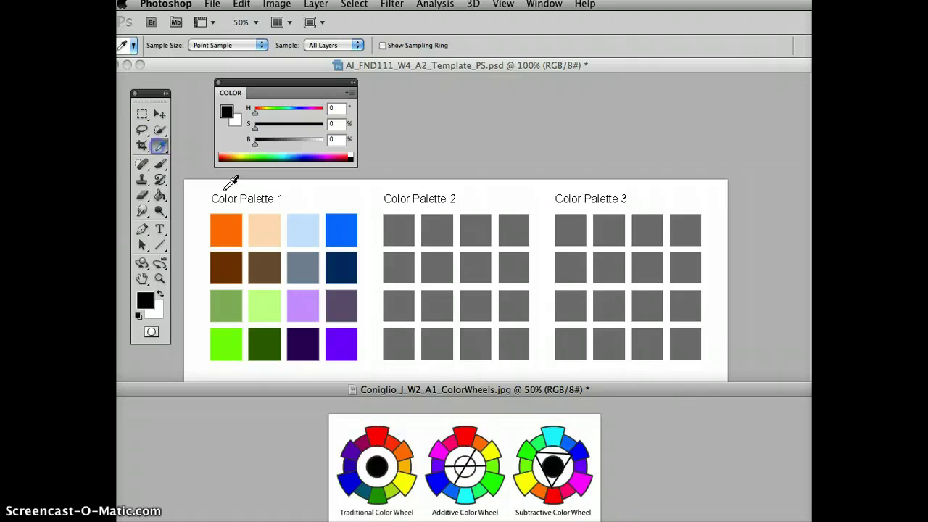
Step: Fill Palette 2's top-left square with green sampled from the Subtractive wheel
{"action": "left_click", "coordinate": [530, 446]}
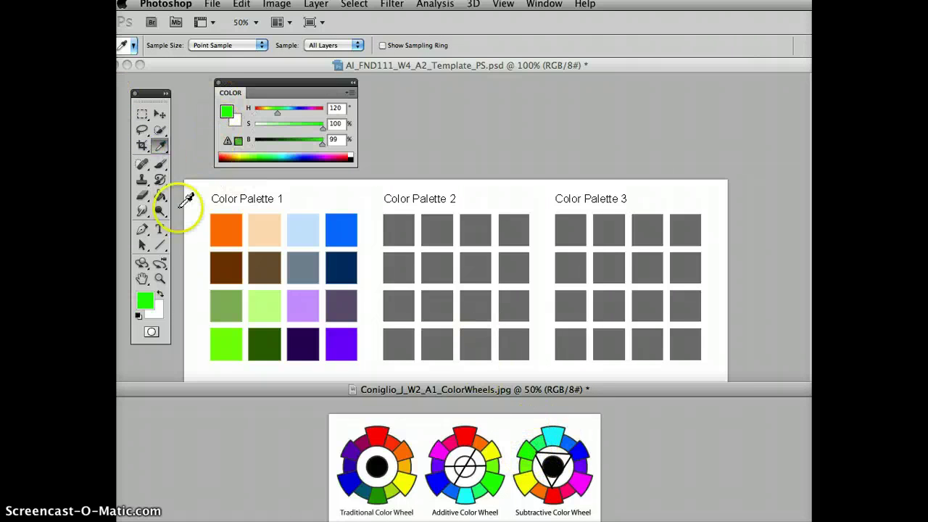
{"action": "left_click", "coordinate": [160, 198]}
{"action": "left_click", "coordinate": [395, 226]}
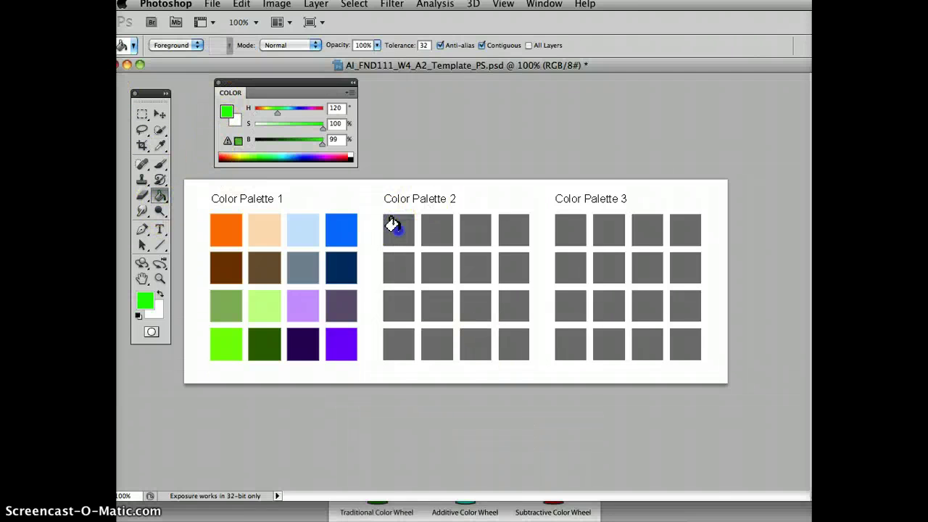
{"action": "left_click", "coordinate": [396, 226]}
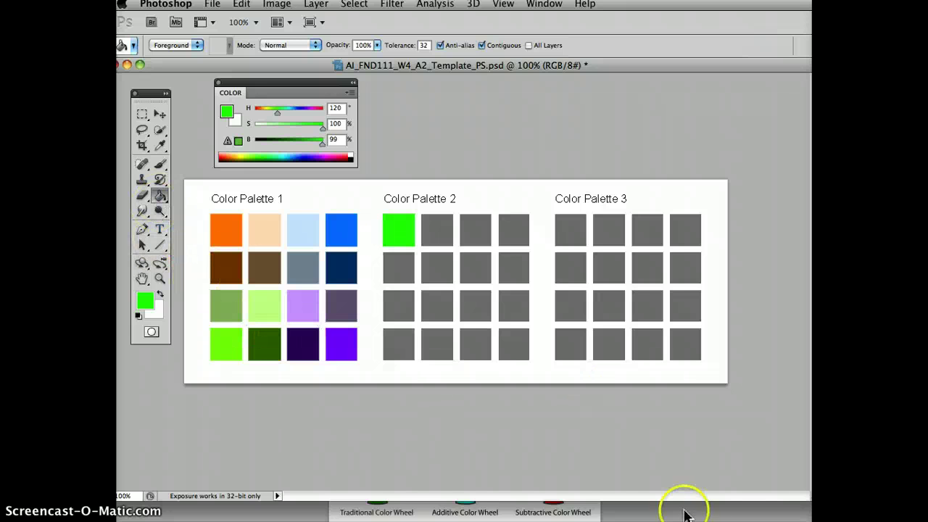
Step: Fill Palette 2's top-right square with blue sampled from the Subtractive wheel
{"action": "left_click", "coordinate": [783, 508]}
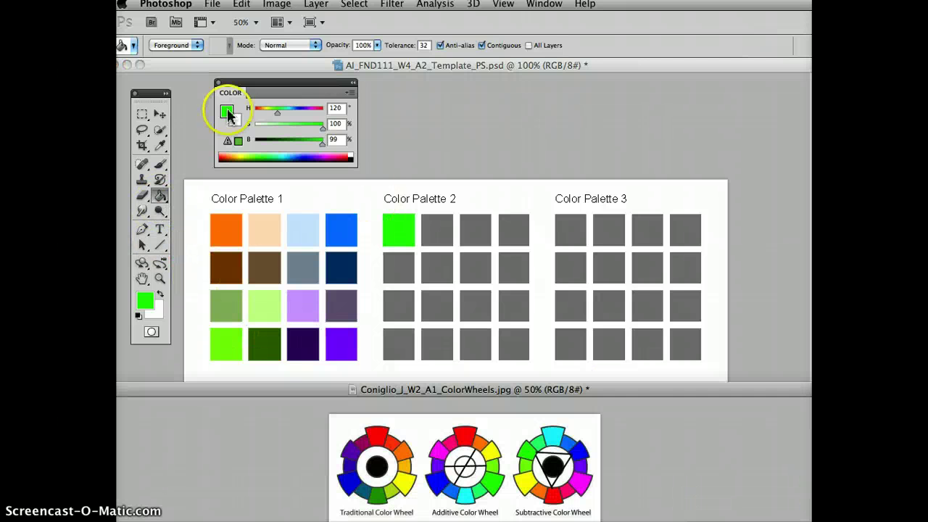
{"action": "left_click", "coordinate": [162, 147]}
{"action": "left_click", "coordinate": [589, 443]}
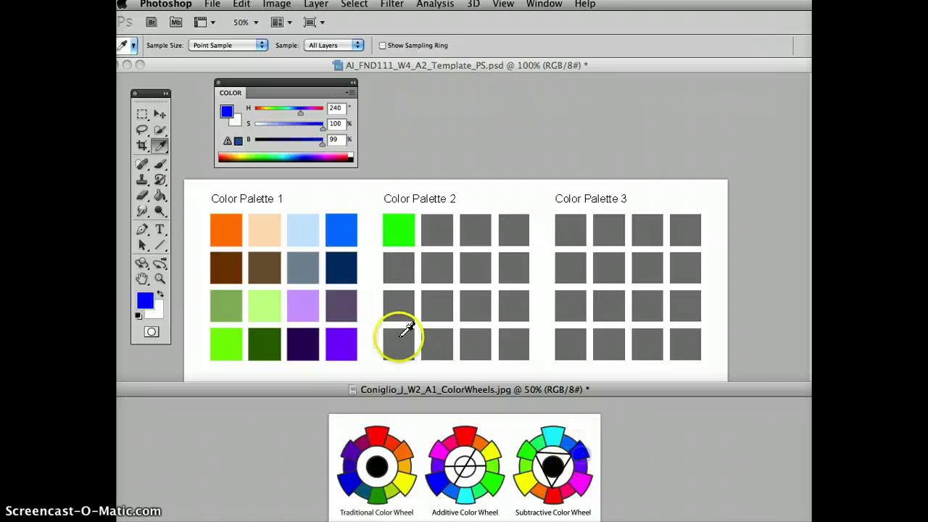
{"action": "left_click", "coordinate": [161, 196]}
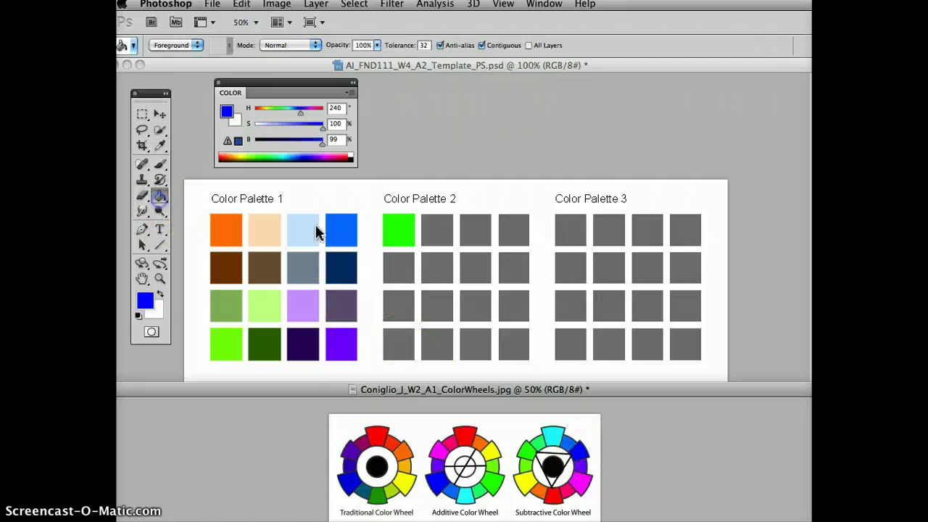
{"action": "left_click", "coordinate": [516, 229]}
{"action": "left_click", "coordinate": [512, 229]}
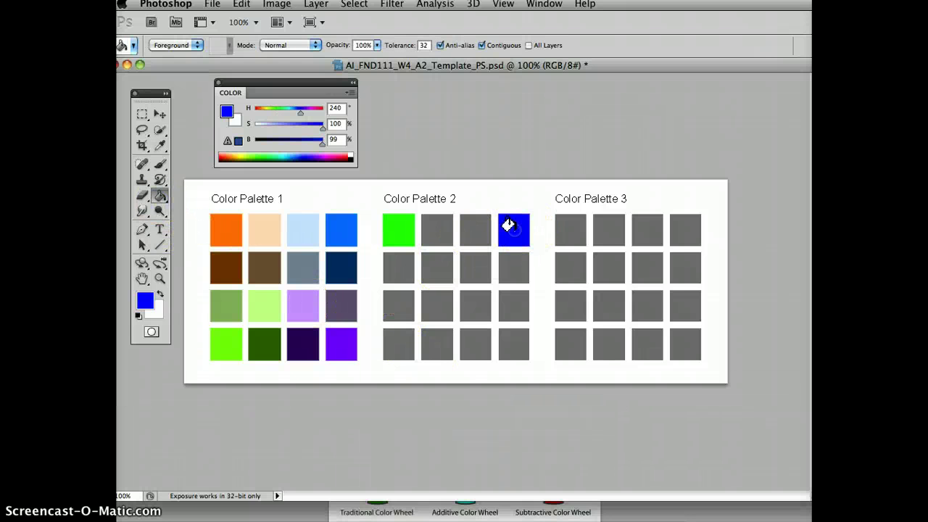
Step: Fill Palette 2's bottom-left square with red sampled from the Subtractive wheel
{"action": "left_click", "coordinate": [160, 145]}
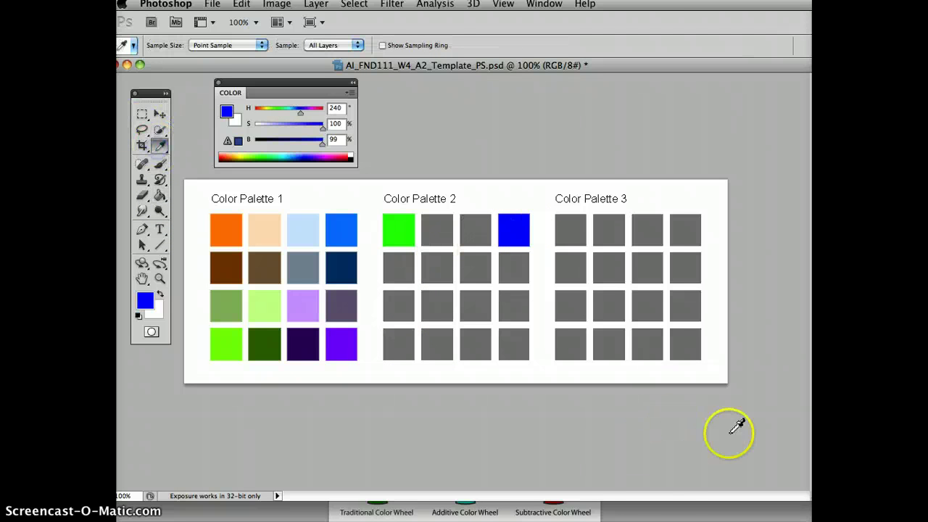
{"action": "left_click", "coordinate": [778, 444]}
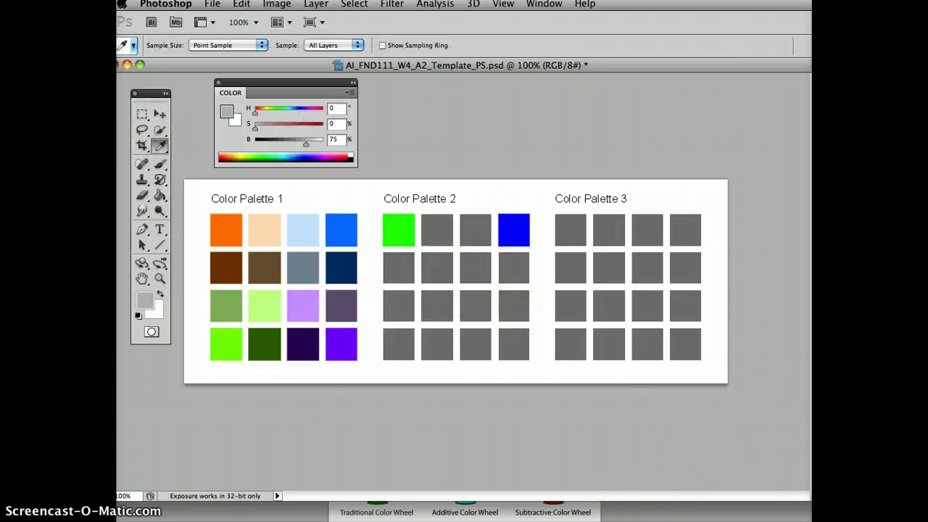
{"action": "left_click", "coordinate": [160, 195]}
{"action": "left_click", "coordinate": [456, 474]}
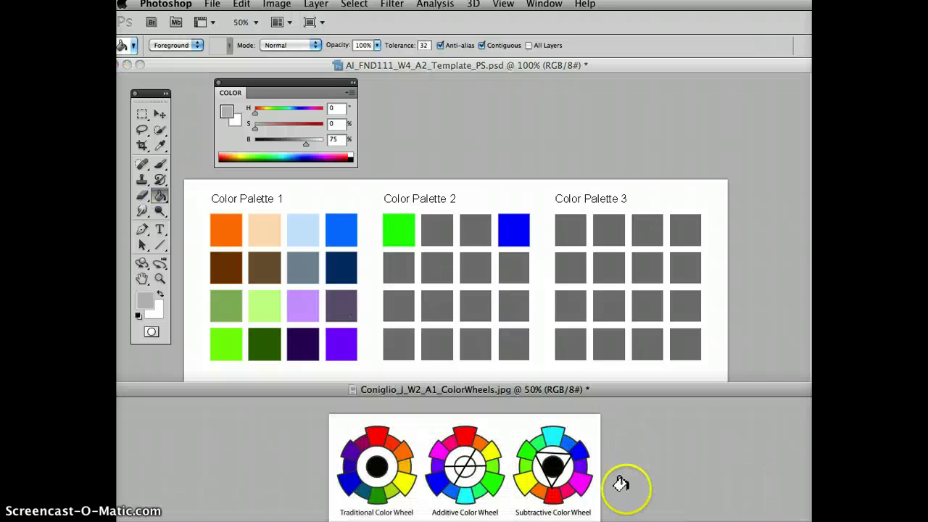
{"action": "left_click", "coordinate": [160, 145]}
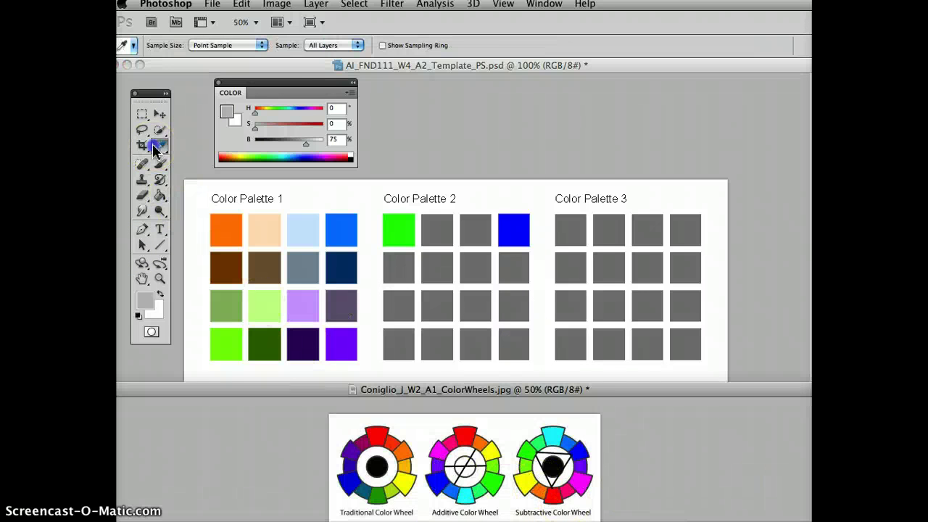
{"action": "left_click", "coordinate": [551, 497]}
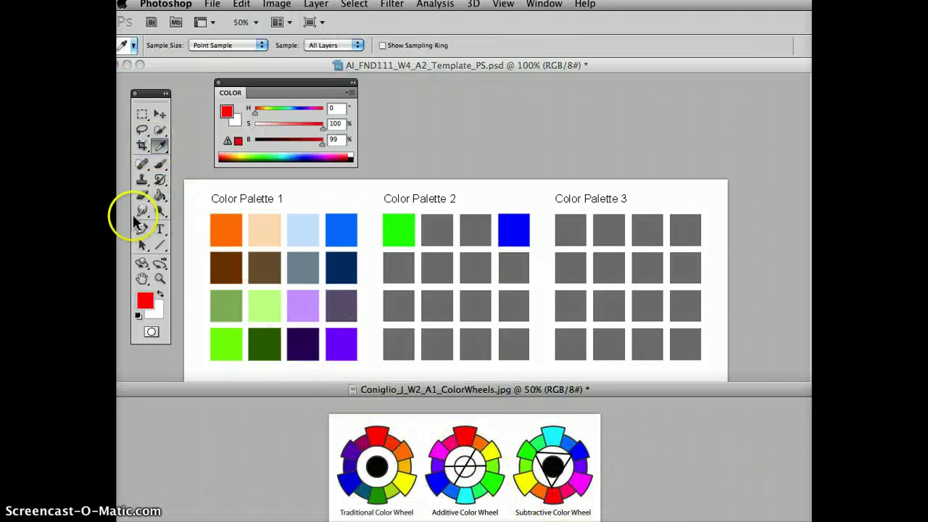
{"action": "left_click", "coordinate": [160, 196]}
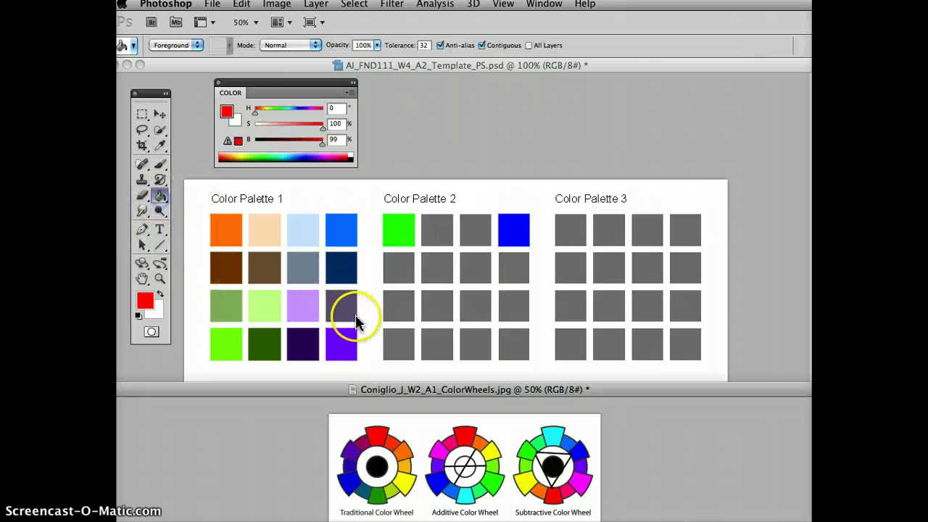
{"action": "left_click", "coordinate": [397, 341]}
{"action": "left_click", "coordinate": [396, 342]}
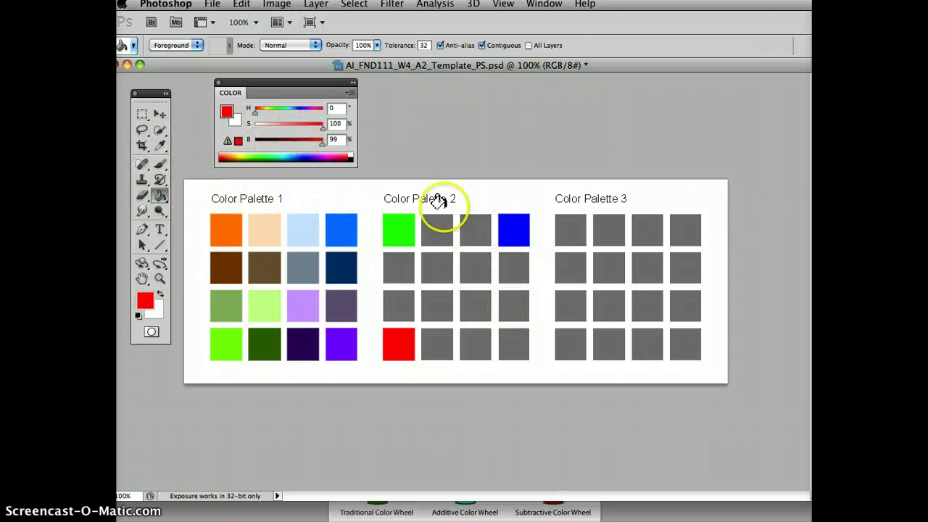
Step: Sample Palette 2's blue and fill the bottom-right square with a dark navy shade
{"action": "left_click", "coordinate": [159, 145]}
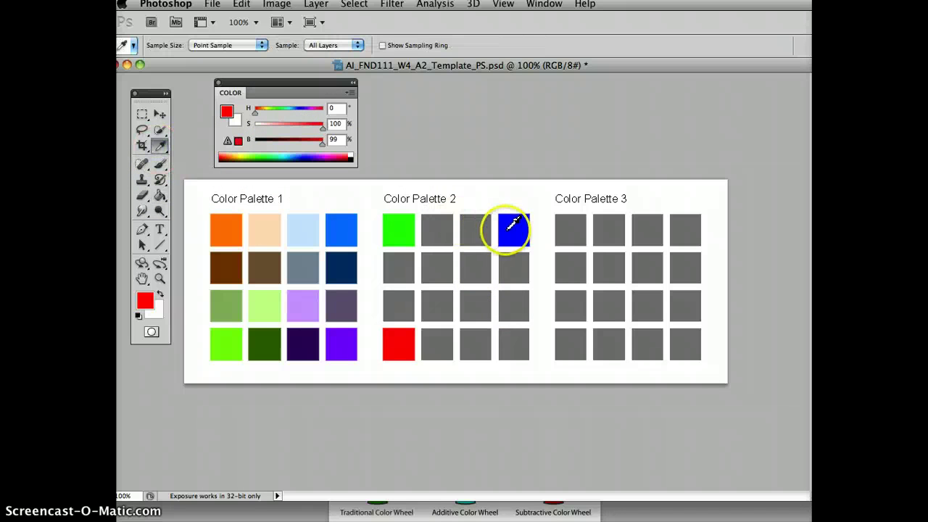
{"action": "left_click", "coordinate": [511, 226]}
{"action": "left_click_drag", "start_coordinate": [323, 145], "coordinate": [290, 144]}
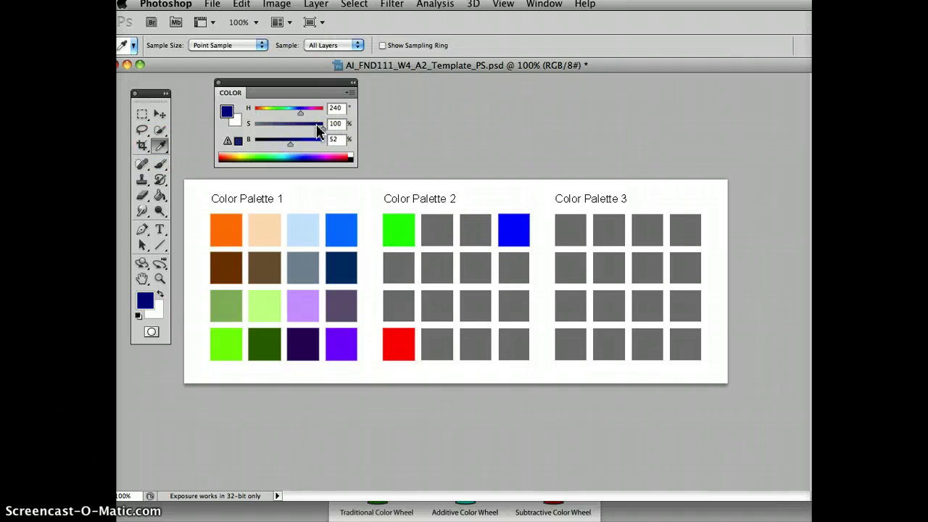
{"action": "left_click_drag", "start_coordinate": [319, 133], "coordinate": [282, 133]}
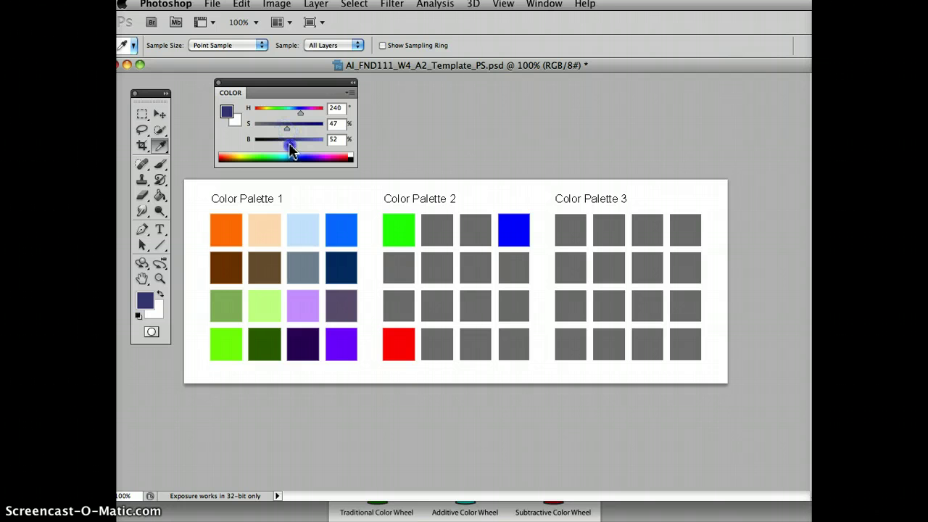
{"action": "left_click_drag", "start_coordinate": [282, 149], "coordinate": [280, 148]}
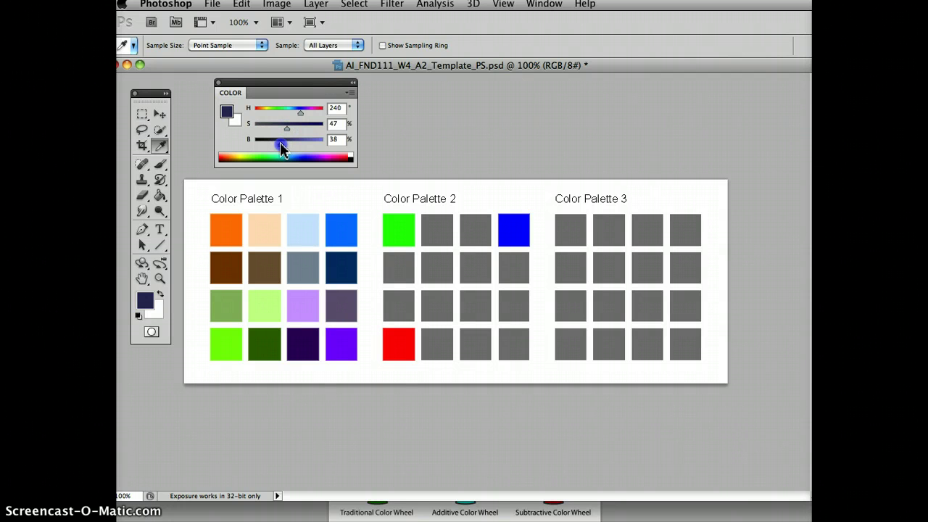
{"action": "left_click", "coordinate": [143, 211]}
{"action": "left_click", "coordinate": [163, 196]}
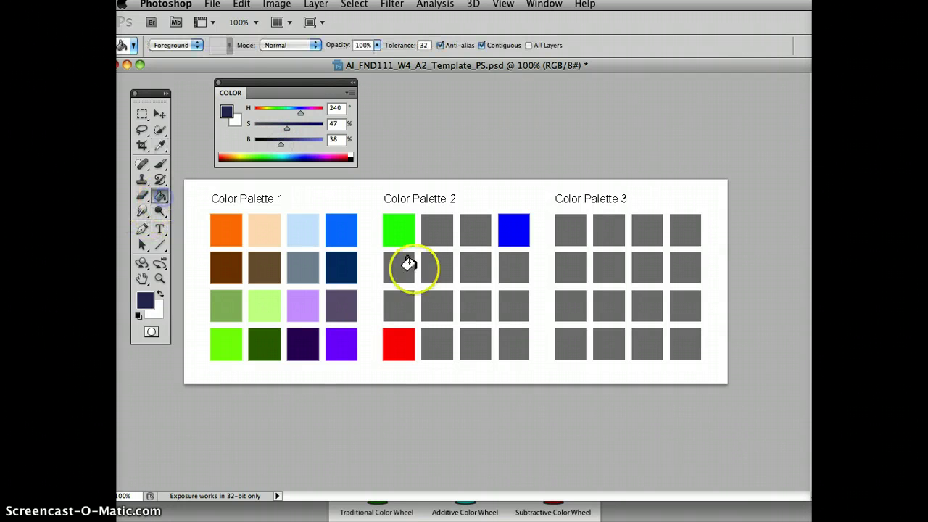
{"action": "left_click", "coordinate": [513, 343]}
{"action": "left_click", "coordinate": [454, 353]}
{"action": "key", "text": "ctrl+z"}
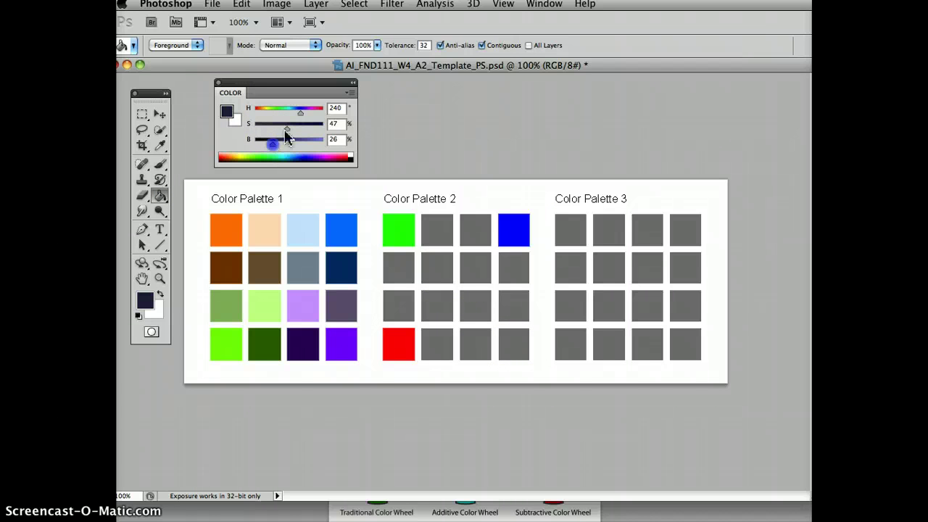
{"action": "left_click", "coordinate": [511, 342]}
{"action": "left_click", "coordinate": [273, 142]}
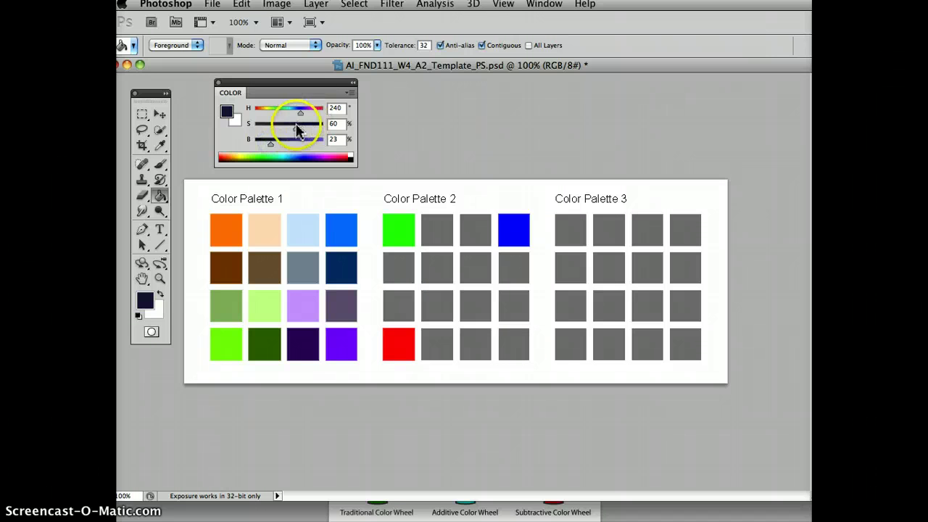
{"action": "left_click", "coordinate": [303, 126]}
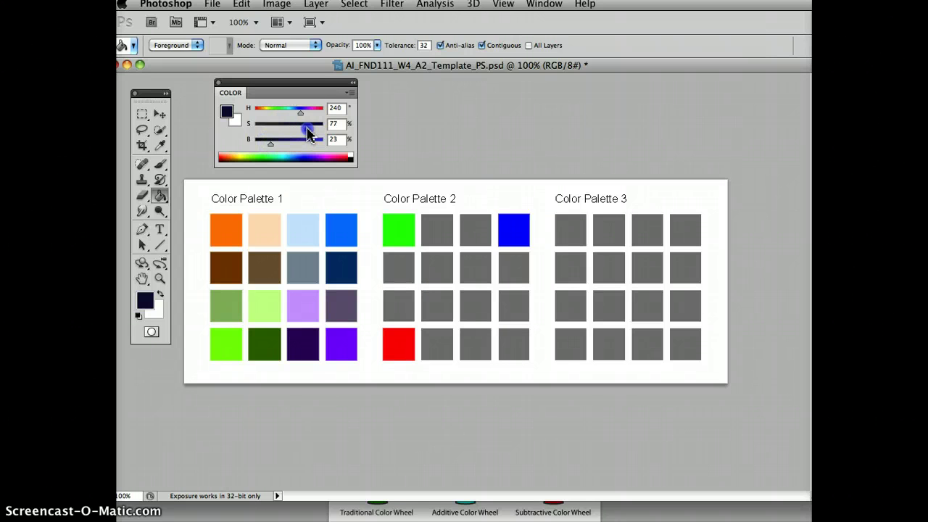
{"action": "left_click", "coordinate": [515, 337]}
Step: Fill rows 3 and 2 of column 4 with progressively lighter navy shades
{"action": "left_click", "coordinate": [513, 376]}
{"action": "left_click", "coordinate": [511, 266]}
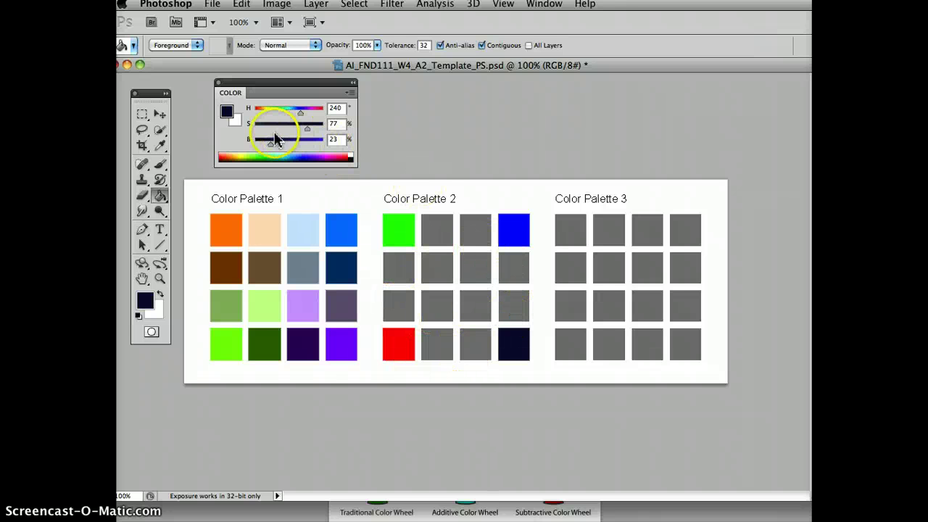
{"action": "left_click_drag", "start_coordinate": [307, 128], "coordinate": [285, 148]}
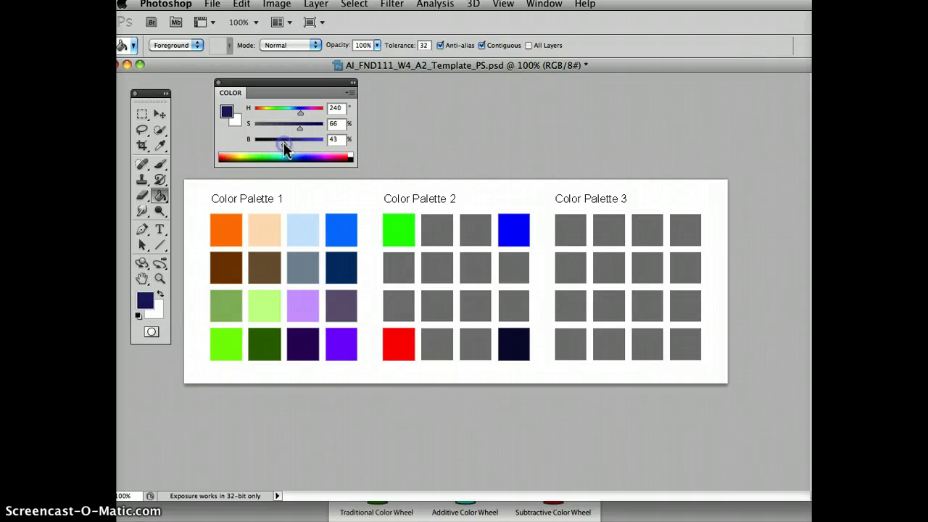
{"action": "left_click", "coordinate": [507, 305]}
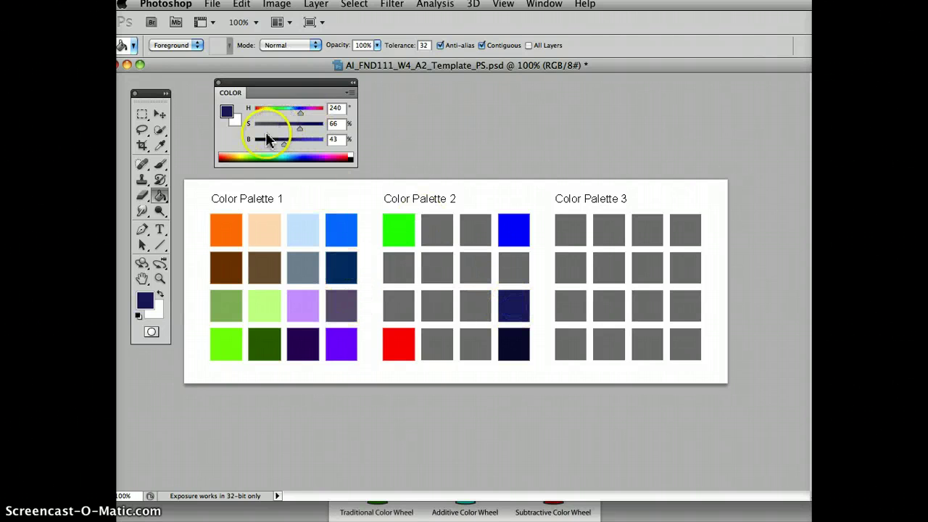
{"action": "left_click_drag", "start_coordinate": [301, 130], "coordinate": [289, 145]}
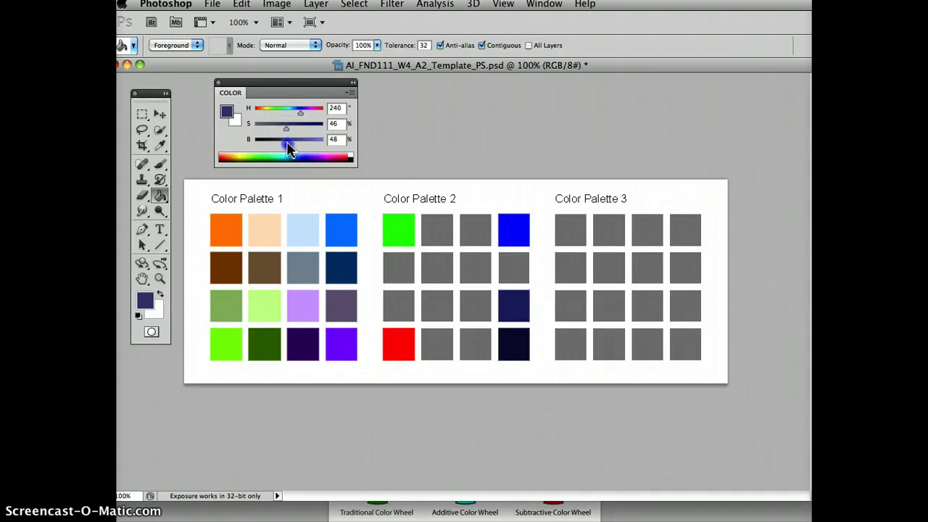
{"action": "left_click", "coordinate": [513, 267]}
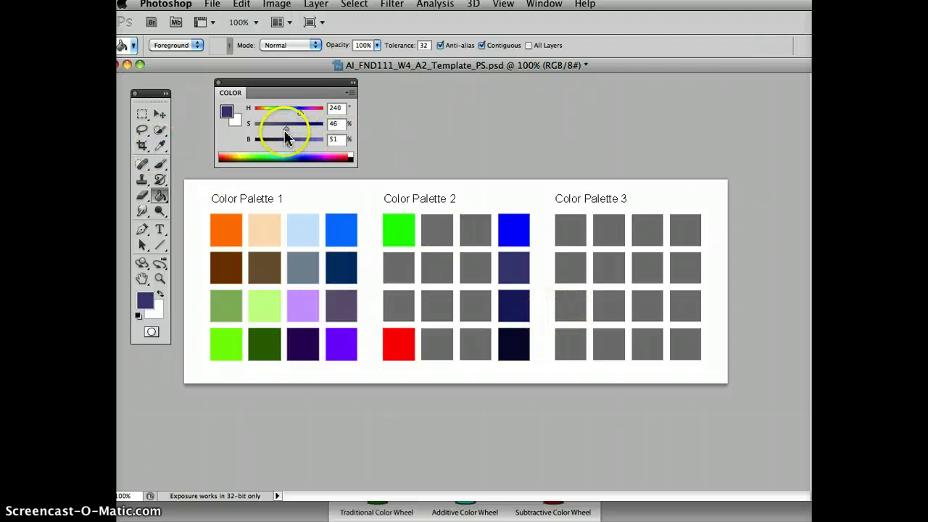
Step: Fill column 3 with greyish lavender-blue tones in rows 2–4 and a pale lavender tint on top
{"action": "mouse_move", "coordinate": [280, 129]}
{"action": "left_mouse_down"}
{"action": "mouse_move", "coordinate": [267, 129]}
{"action": "mouse_move", "coordinate": [310, 150]}
{"action": "left_mouse_up"}
{"action": "left_click", "coordinate": [473, 266]}
{"action": "left_click_drag", "start_coordinate": [306, 149], "coordinate": [263, 134]}
{"action": "left_click", "coordinate": [468, 303]}
{"action": "left_click", "coordinate": [480, 334]}
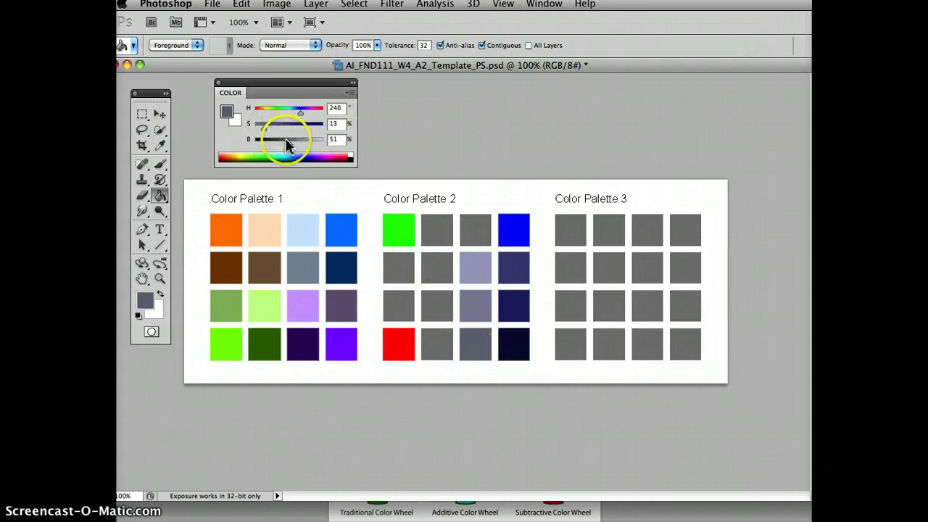
{"action": "left_click_drag", "start_coordinate": [289, 142], "coordinate": [323, 141]}
{"action": "left_click_drag", "start_coordinate": [265, 133], "coordinate": [267, 134]}
{"action": "left_click", "coordinate": [480, 226]}
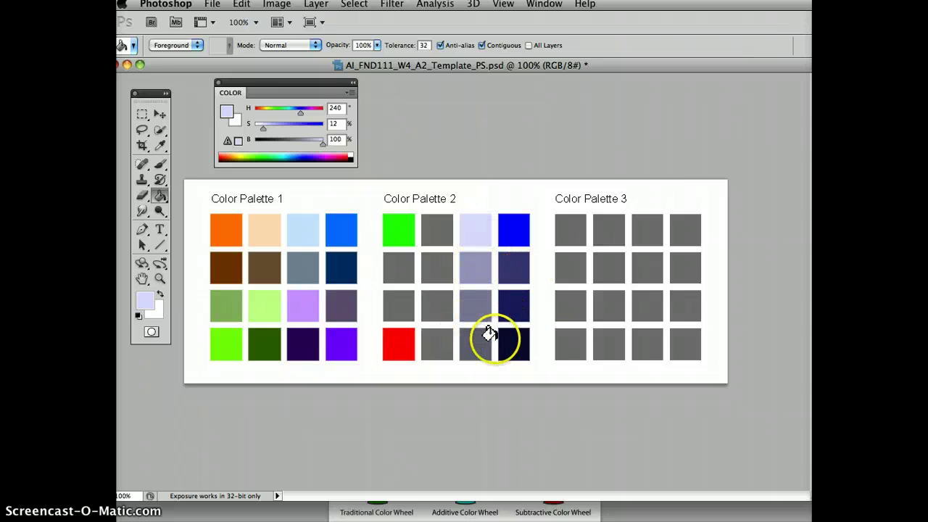
Step: Sample the lavender and refill row 2, column 3 with a paler, brighter lavender
{"action": "left_click", "coordinate": [160, 144]}
{"action": "left_click", "coordinate": [475, 266]}
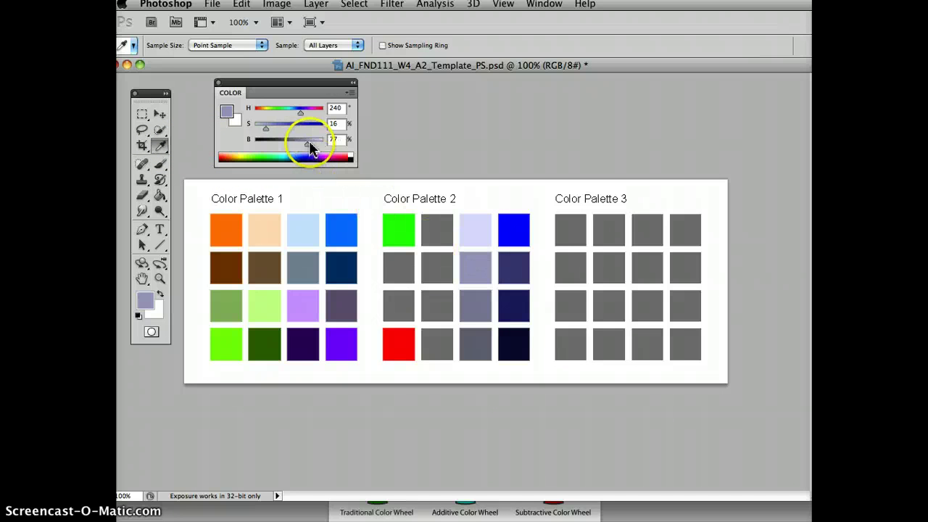
{"action": "mouse_move", "coordinate": [283, 137]}
{"action": "left_mouse_down"}
{"action": "mouse_move", "coordinate": [309, 145]}
{"action": "mouse_move", "coordinate": [277, 129]}
{"action": "left_mouse_up"}
{"action": "left_click", "coordinate": [163, 201]}
{"action": "left_click", "coordinate": [458, 266]}
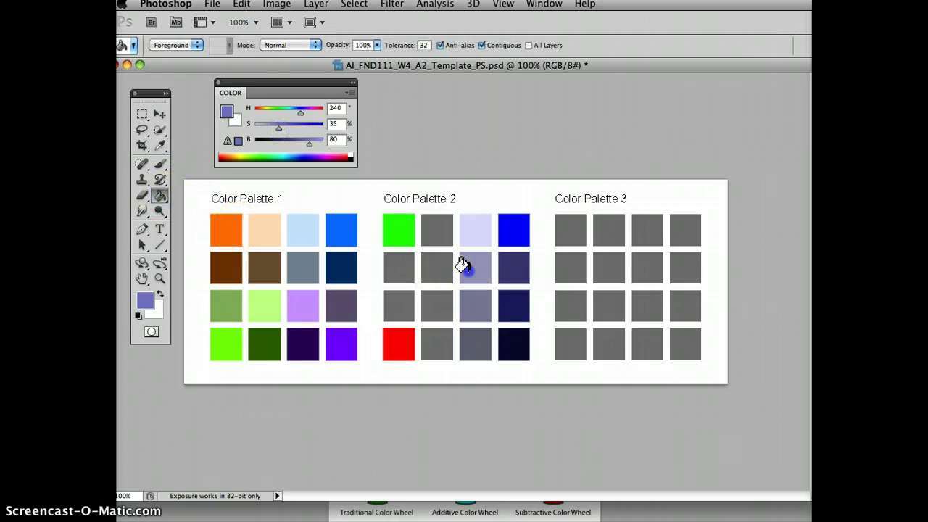
{"action": "left_click", "coordinate": [428, 262]}
{"action": "left_click", "coordinate": [454, 252]}
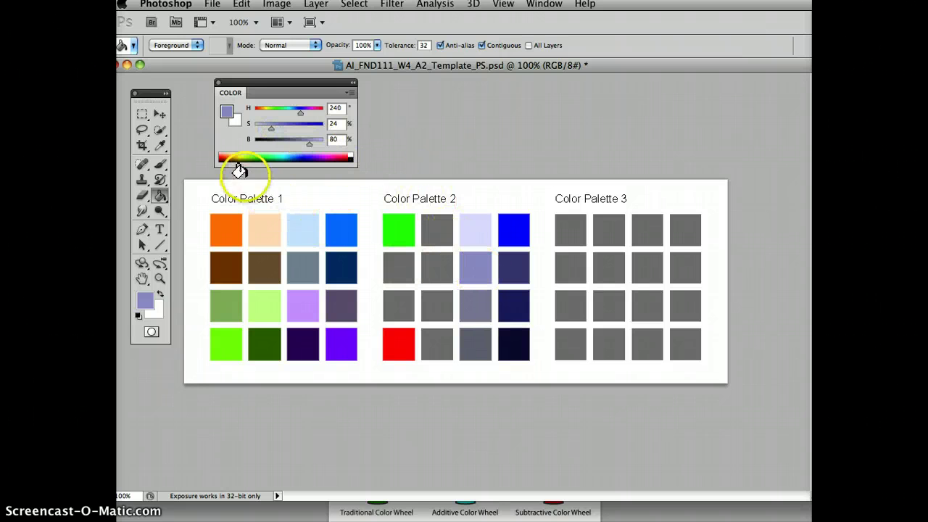
Step: Fill rows 3 and 4 of column 3 with muted blue-violet, ending at H 240, S 32, B 66
{"action": "left_click", "coordinate": [307, 149]}
{"action": "left_click_drag", "start_coordinate": [269, 131], "coordinate": [274, 133]}
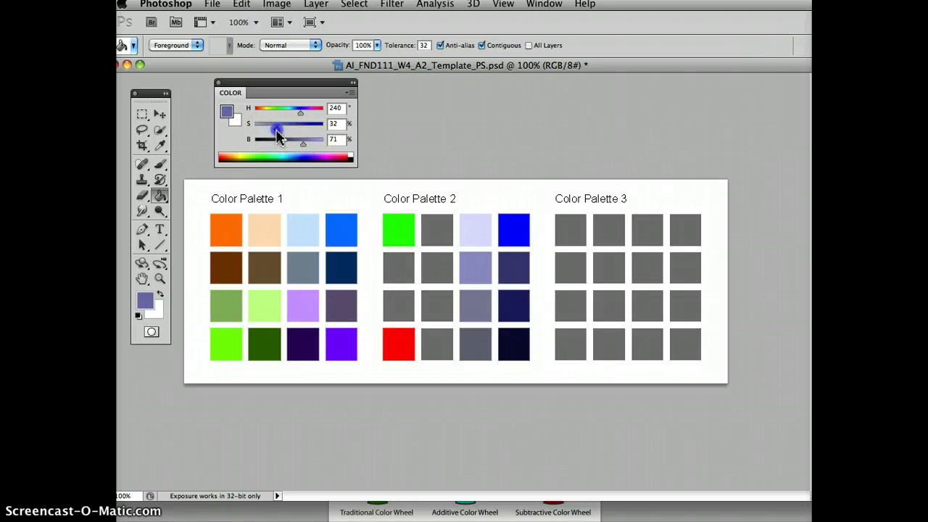
{"action": "left_click", "coordinate": [469, 306]}
{"action": "left_click", "coordinate": [463, 339]}
{"action": "left_click", "coordinate": [347, 223]}
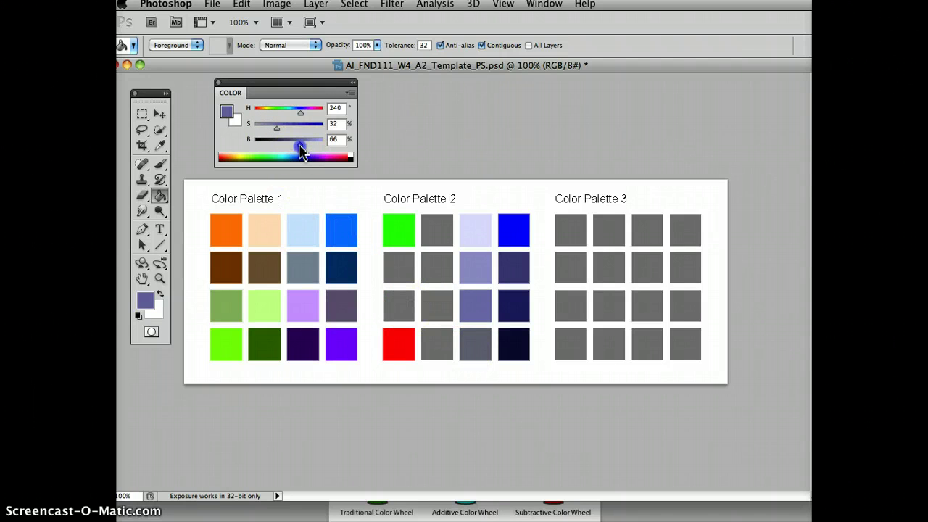
{"action": "left_click", "coordinate": [464, 338]}
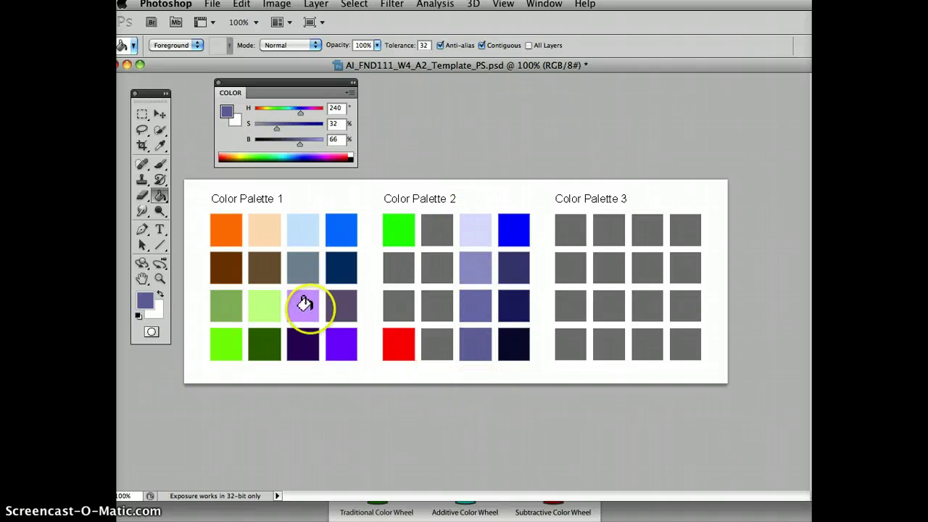
Step: Sample Palette 2's bright green and fill top-row column 2 with a lighter green at saturation 54
{"action": "left_click", "coordinate": [160, 145]}
{"action": "left_click", "coordinate": [437, 227]}
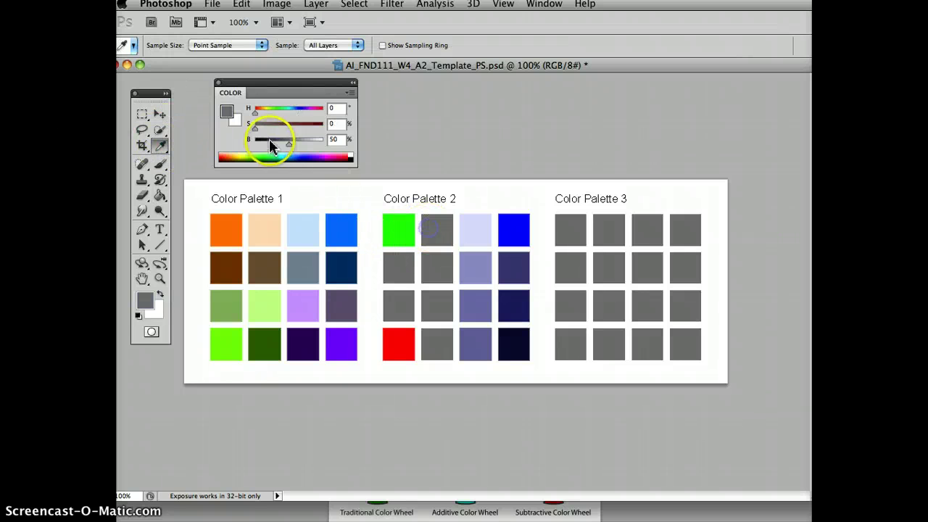
{"action": "left_click", "coordinate": [395, 222]}
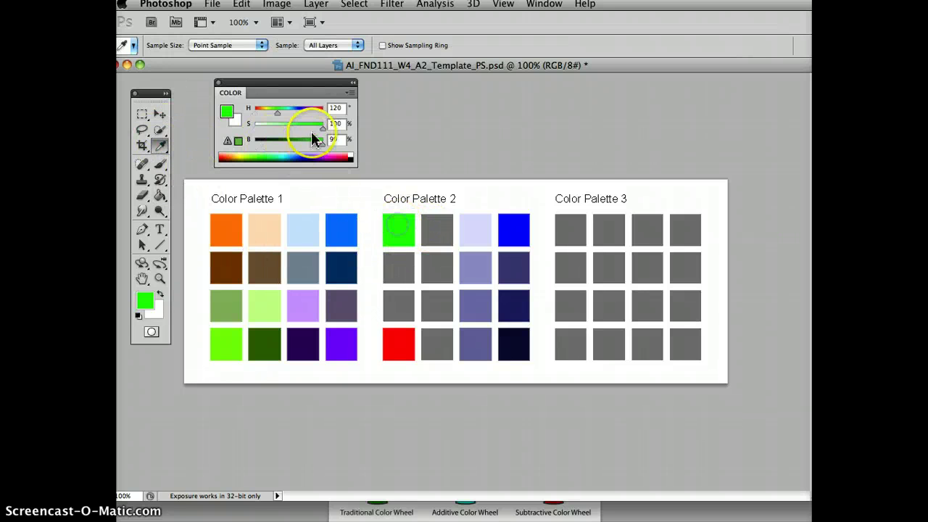
{"action": "mouse_move", "coordinate": [317, 132]}
{"action": "left_mouse_down"}
{"action": "mouse_move", "coordinate": [292, 129]}
{"action": "mouse_move", "coordinate": [313, 147]}
{"action": "left_mouse_up"}
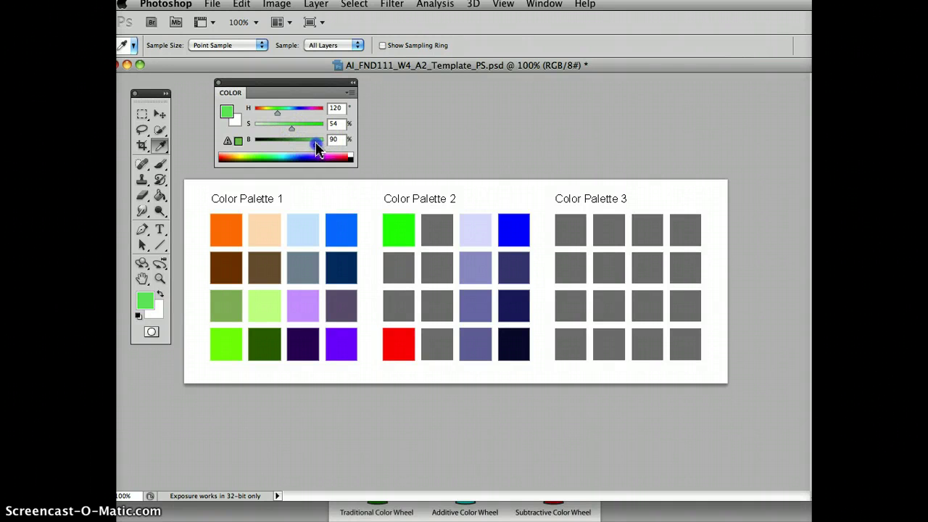
{"action": "left_click", "coordinate": [159, 196]}
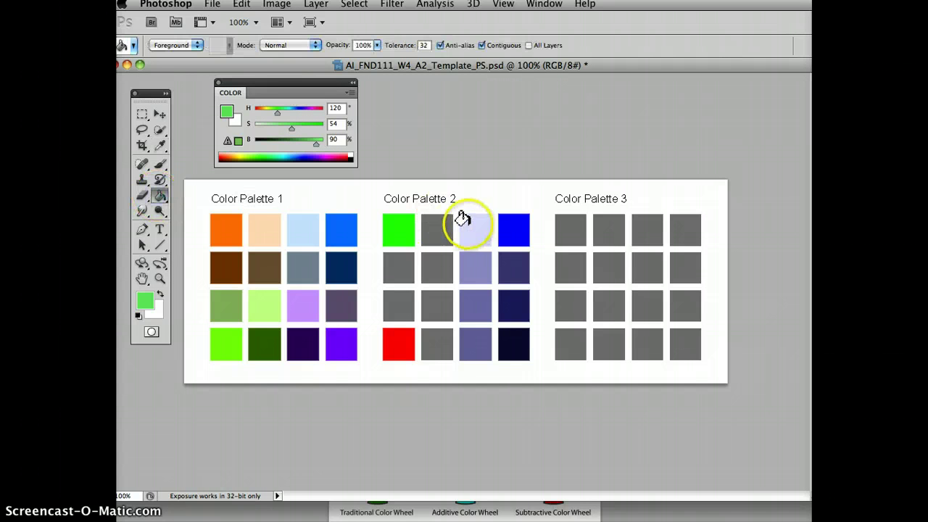
{"action": "left_click", "coordinate": [428, 222]}
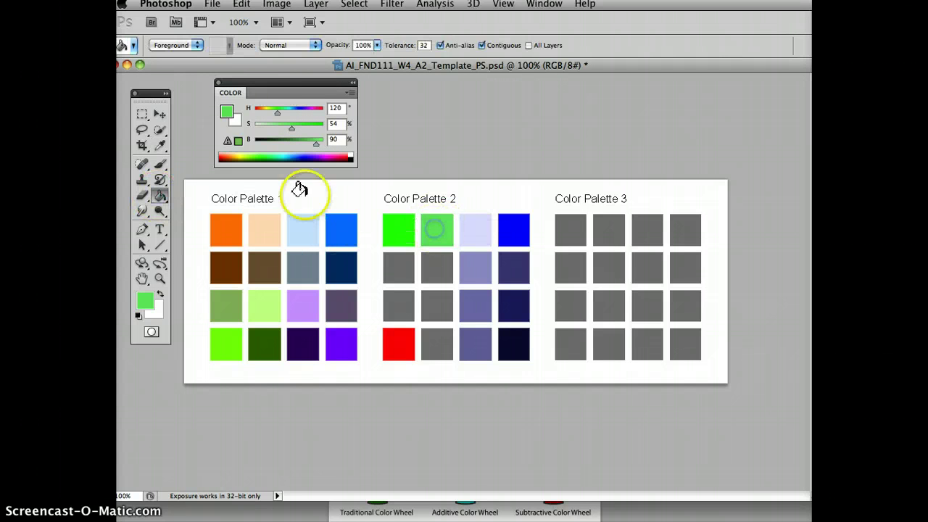
Step: Fill row 2, column 2 with darker green (brightness 67) and row 2, column 1 with pale green (brightness 86)
{"action": "left_click", "coordinate": [309, 142]}
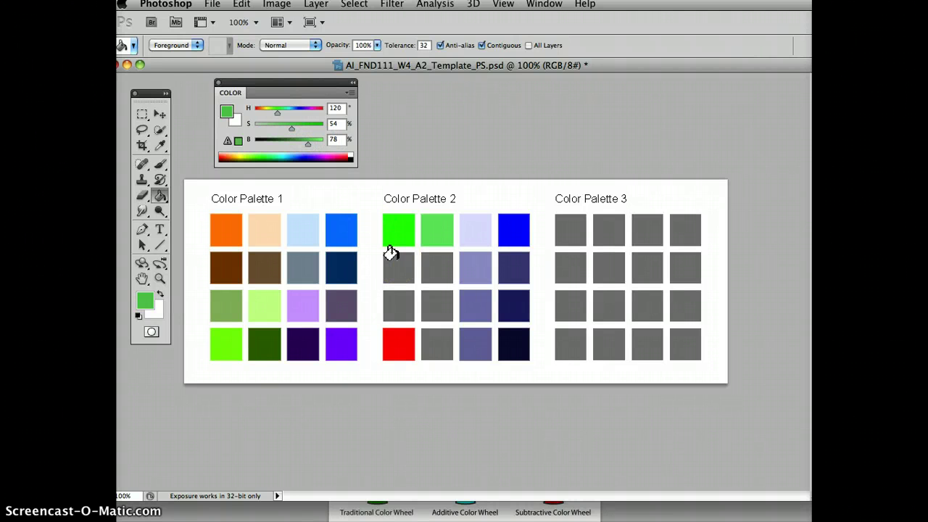
{"action": "left_click", "coordinate": [288, 132]}
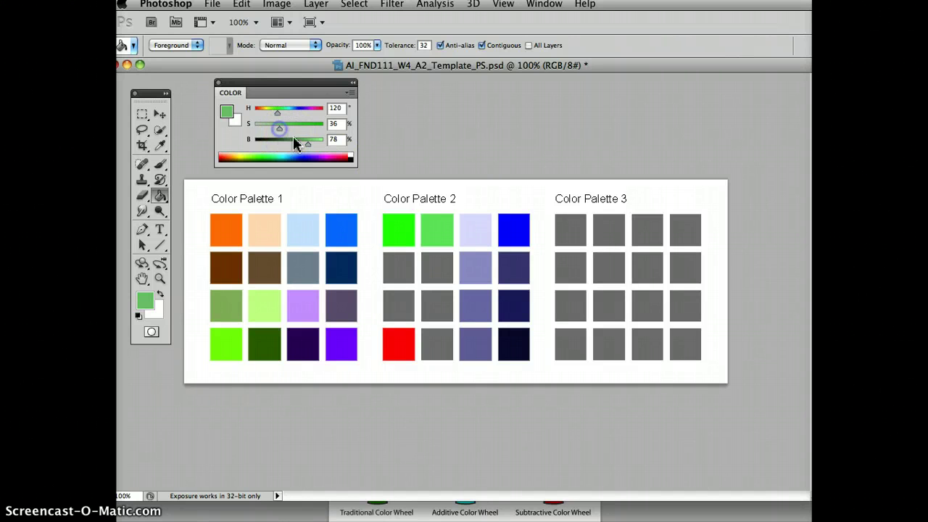
{"action": "left_click", "coordinate": [300, 144]}
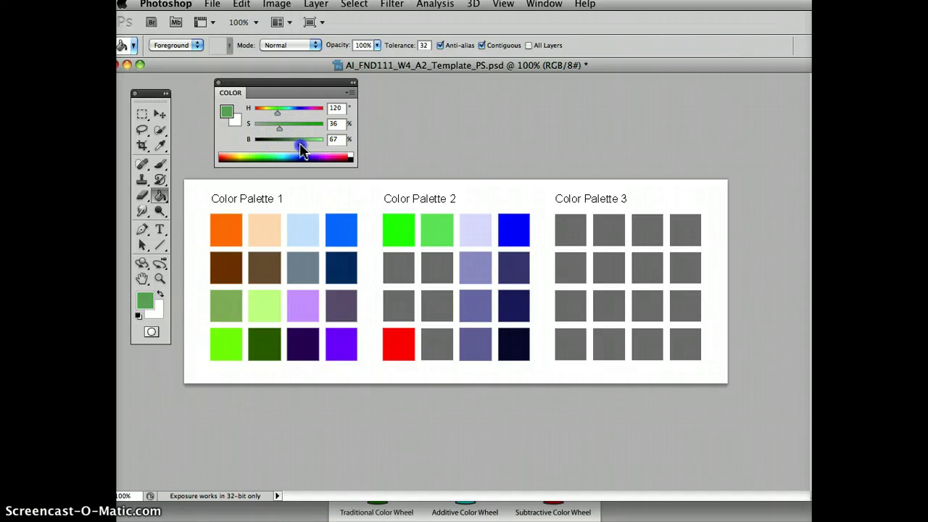
{"action": "left_click", "coordinate": [436, 265]}
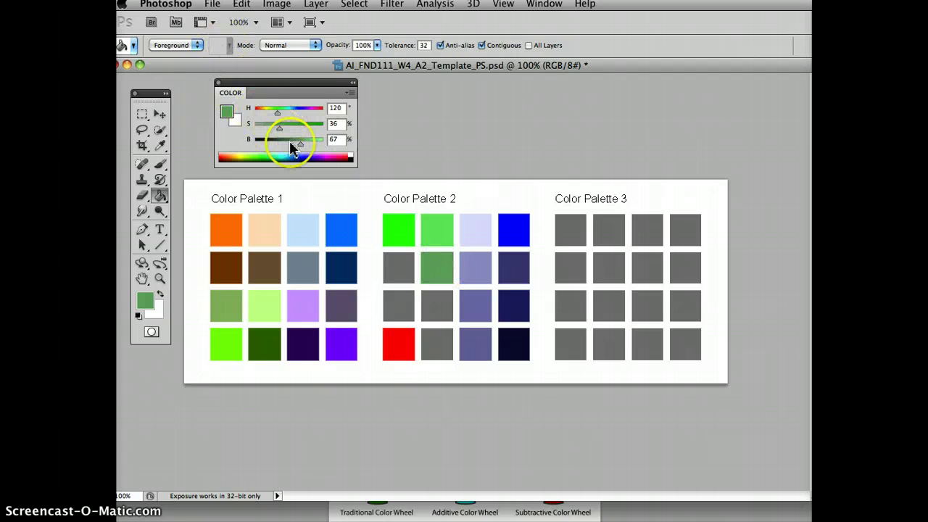
{"action": "left_click_drag", "start_coordinate": [290, 143], "coordinate": [273, 125]}
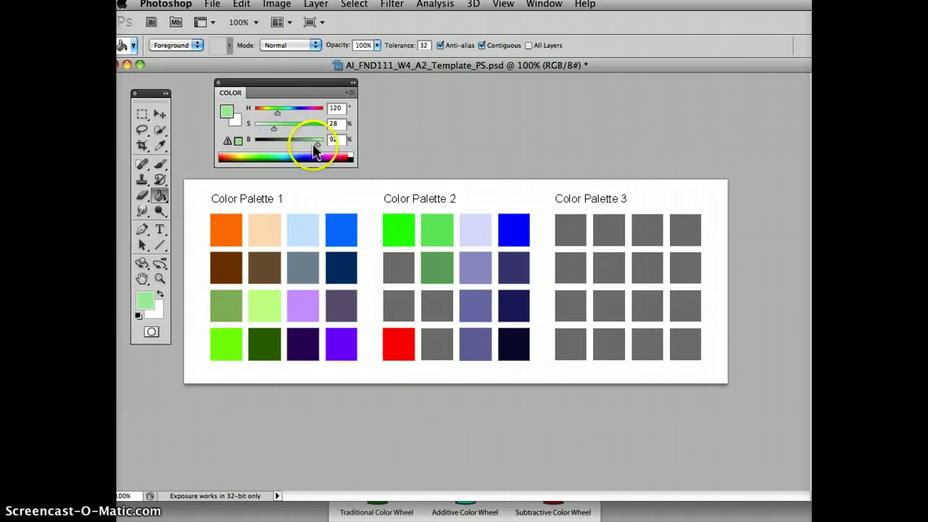
{"action": "left_click_drag", "start_coordinate": [314, 145], "coordinate": [313, 145]}
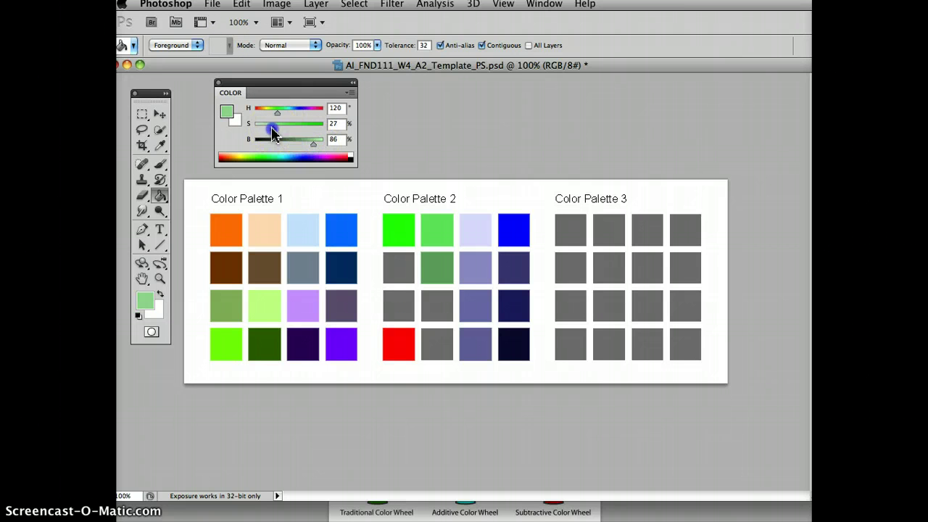
{"action": "left_click", "coordinate": [395, 262]}
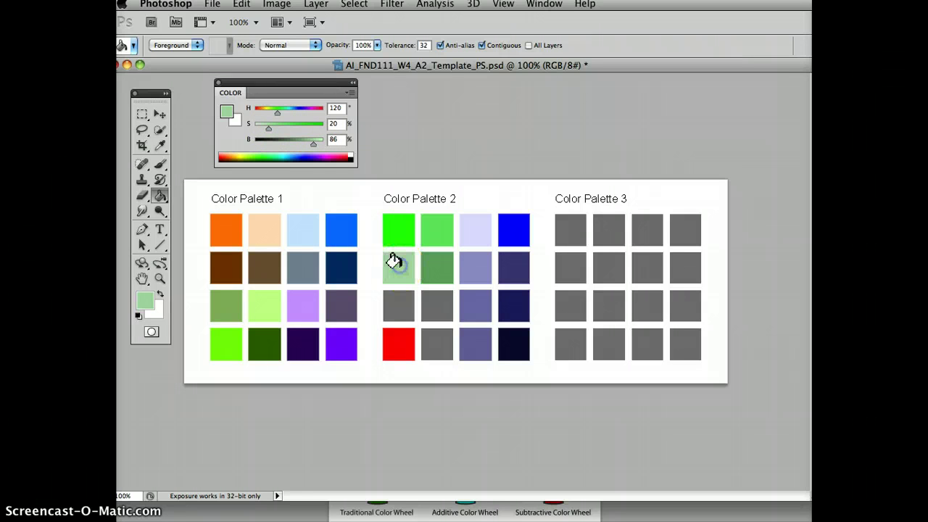
Step: Sample Palette 2's red and fill row 4, column 2 with a dark red shade
{"action": "left_click", "coordinate": [158, 148]}
{"action": "left_click", "coordinate": [395, 343]}
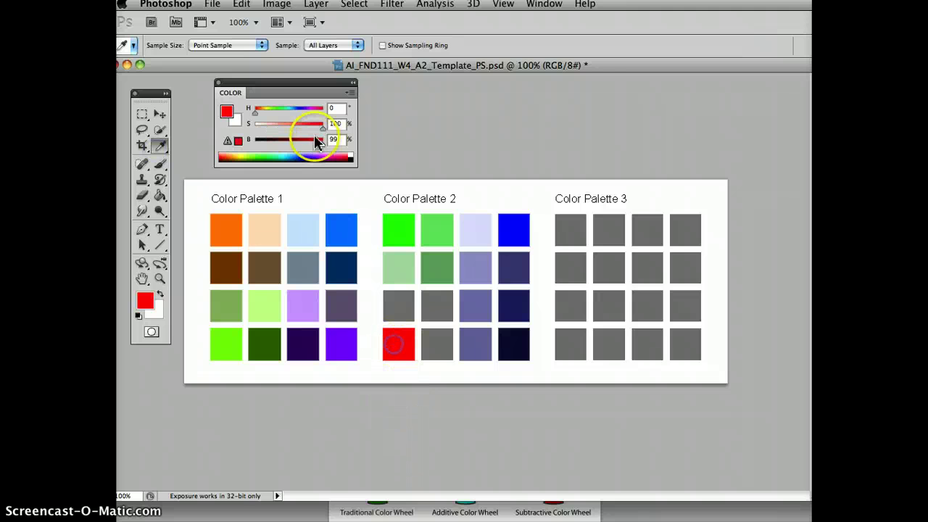
{"action": "left_click_drag", "start_coordinate": [304, 143], "coordinate": [301, 142]}
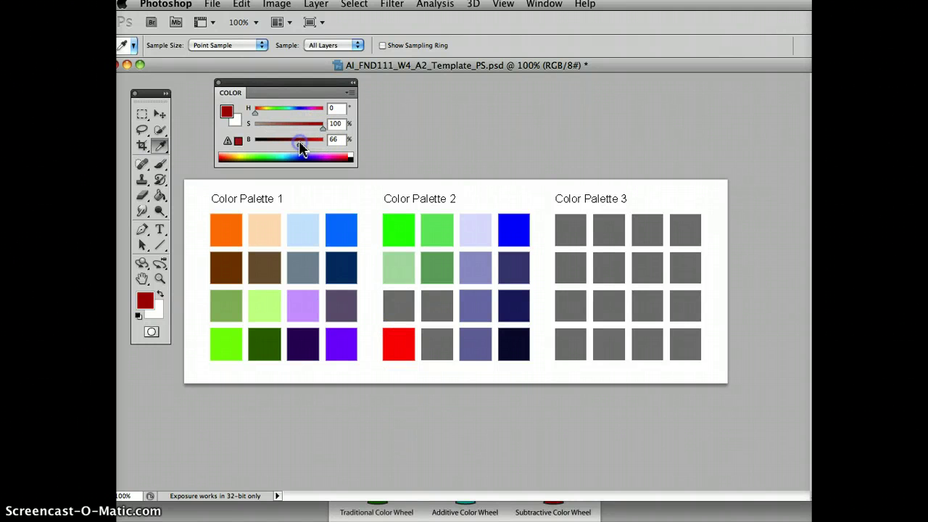
{"action": "left_click", "coordinate": [158, 200]}
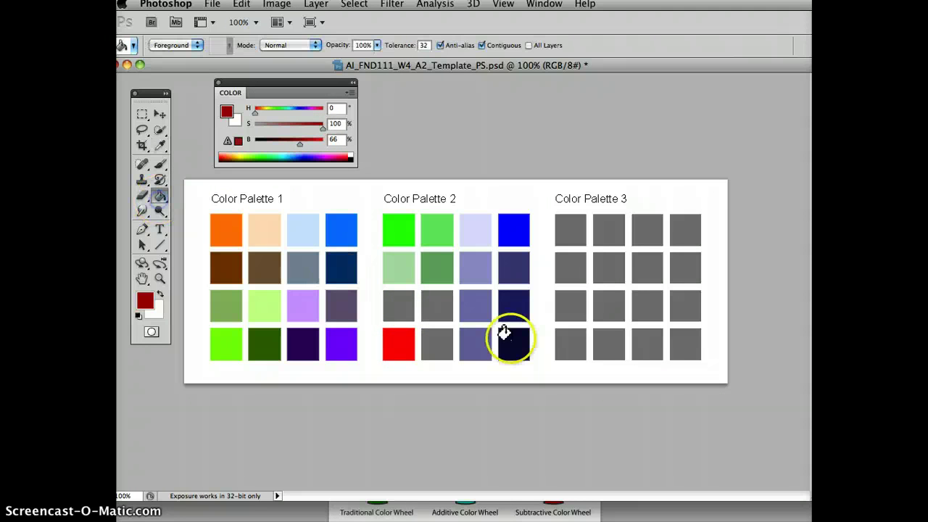
{"action": "left_click", "coordinate": [432, 343]}
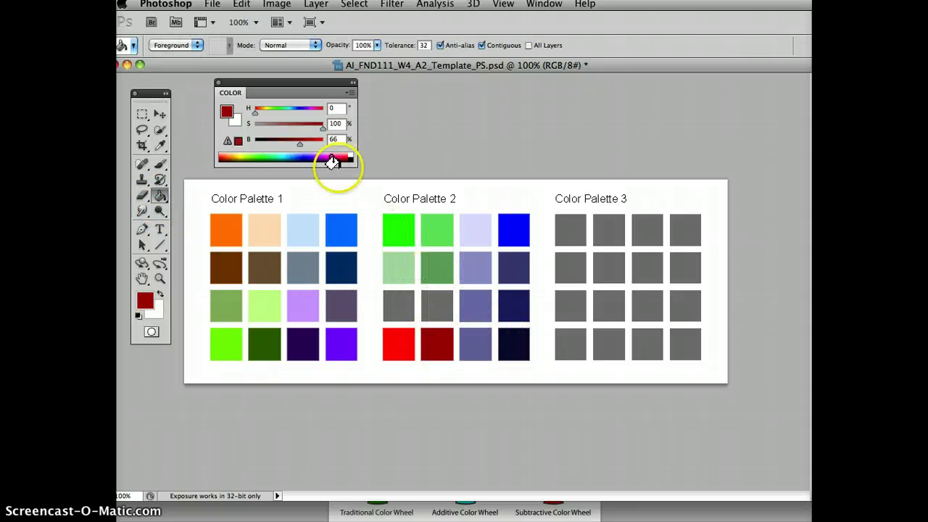
Step: Fill row 3, column 2 with a muted red and row 3, column 1 with pale pink
{"action": "left_click_drag", "start_coordinate": [323, 129], "coordinate": [296, 133]}
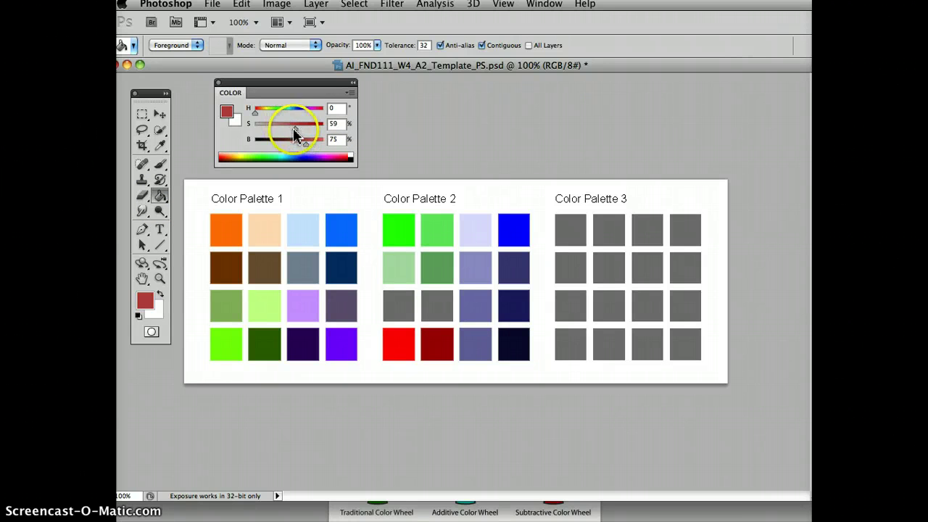
{"action": "left_click", "coordinate": [439, 303]}
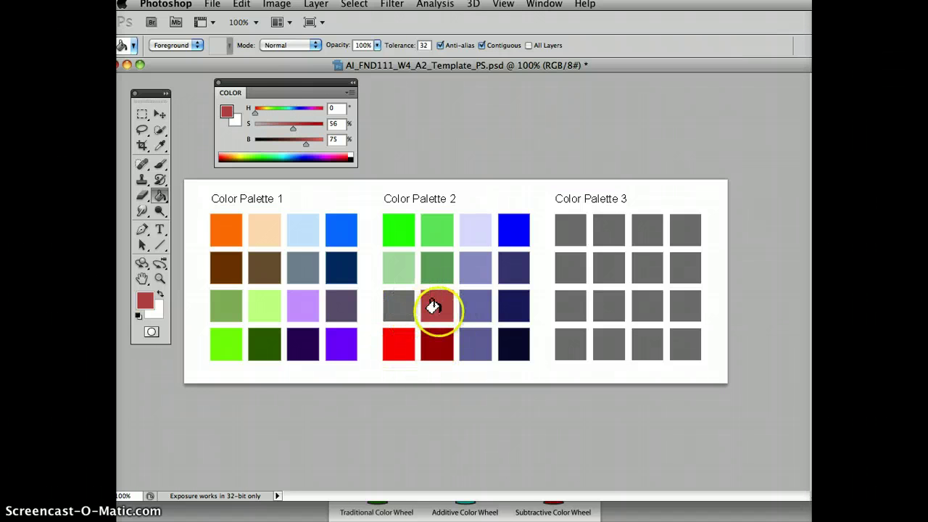
{"action": "left_click_drag", "start_coordinate": [289, 123], "coordinate": [316, 144]}
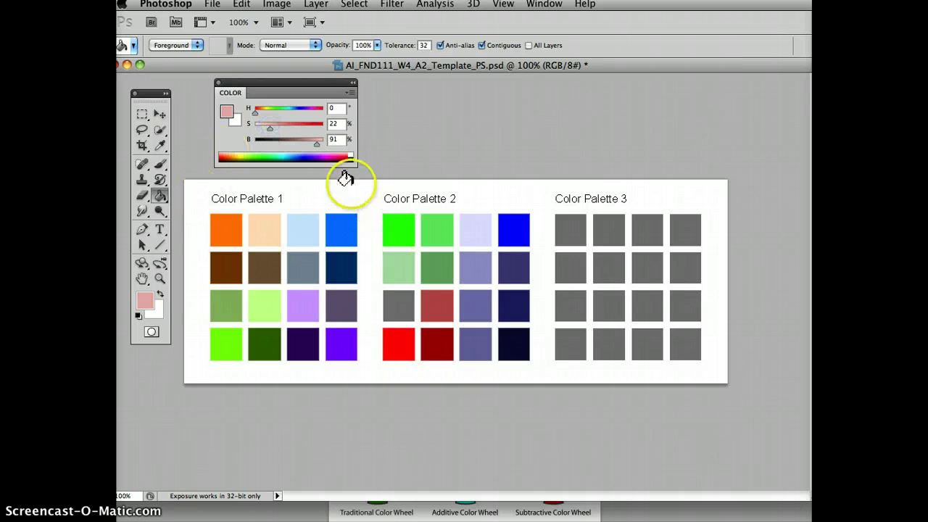
{"action": "left_click_drag", "start_coordinate": [322, 140], "coordinate": [324, 146]}
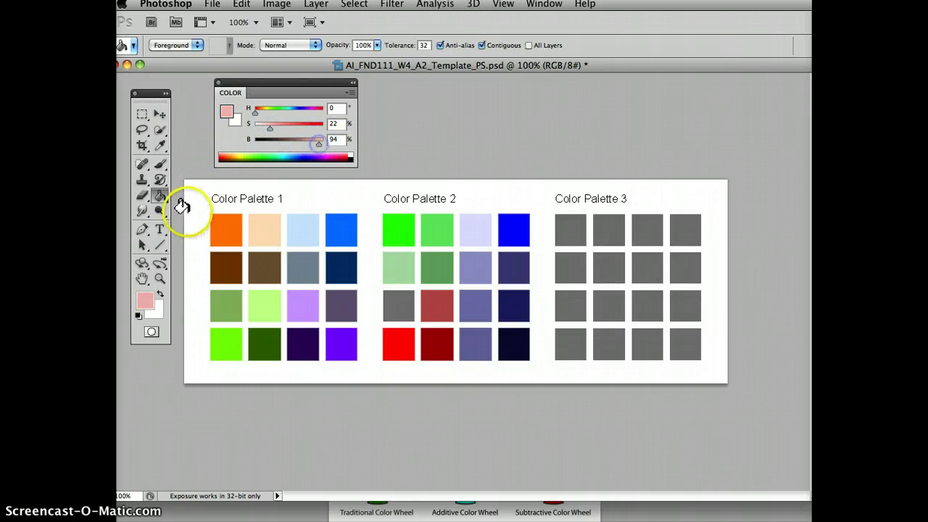
{"action": "left_click", "coordinate": [388, 300]}
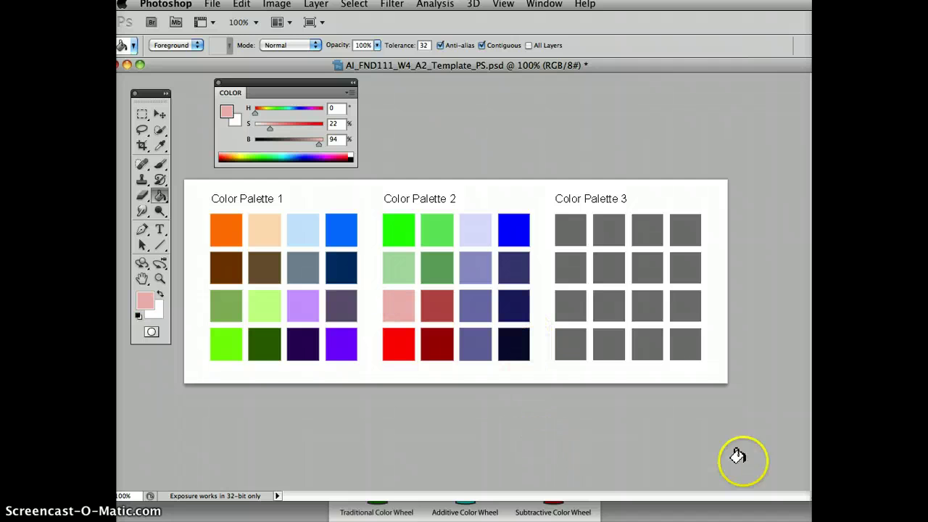
{"action": "left_click", "coordinate": [467, 507]}
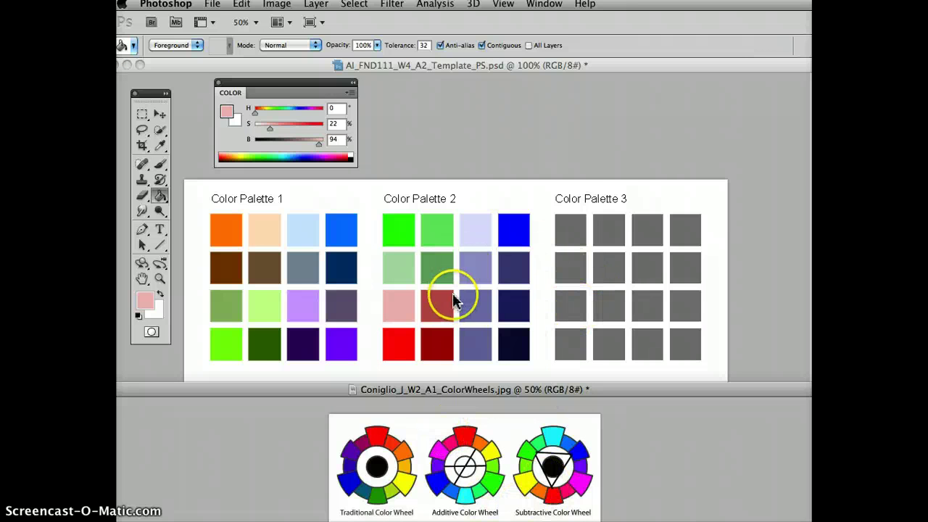
{"action": "left_click", "coordinate": [762, 246]}
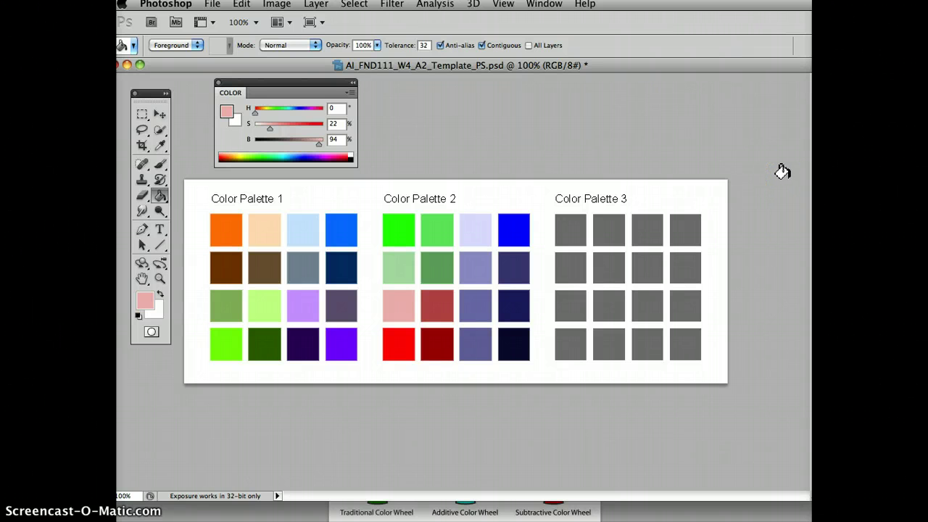
{"action": "left_click", "coordinate": [778, 321]}
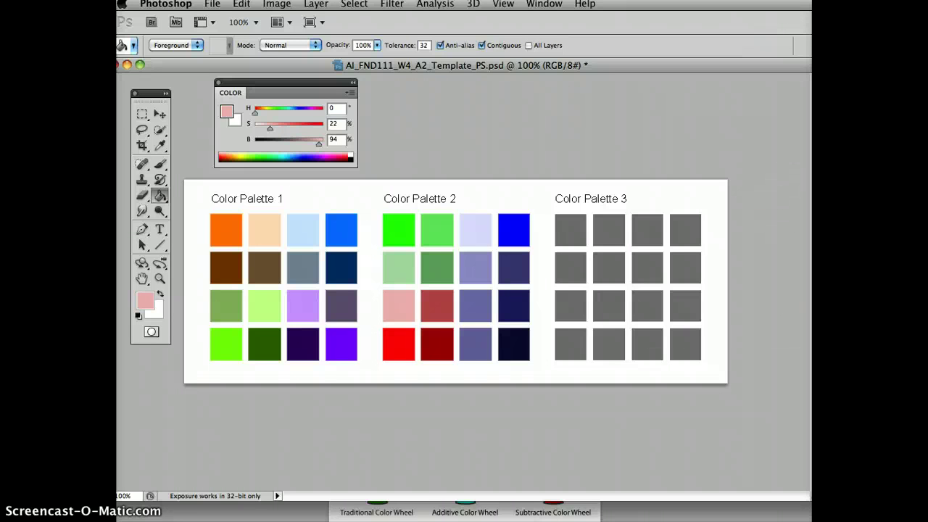